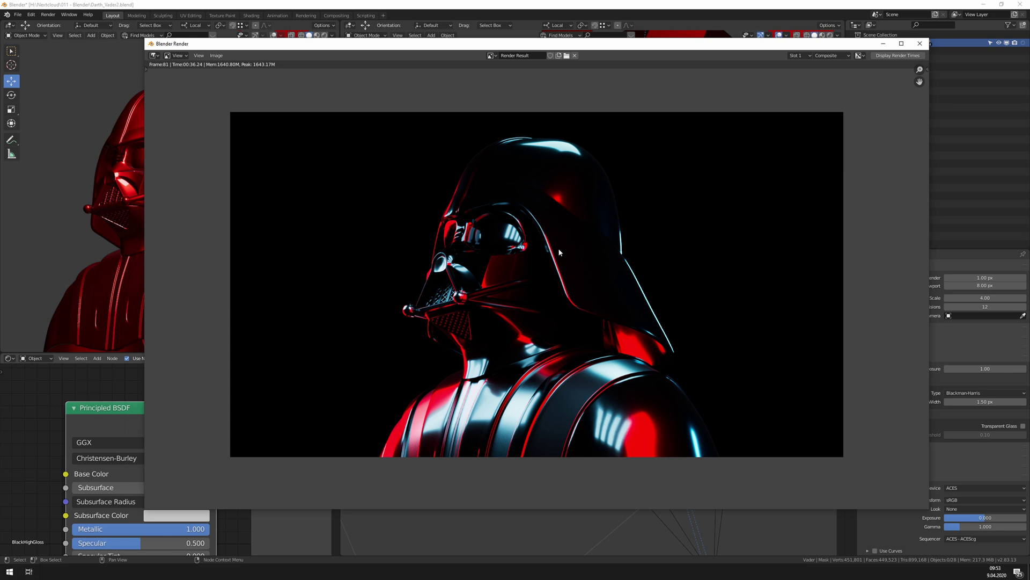
# In Blender, open Save As for the render and set the file format to OpenEXR.
pyautogui.click(217, 56)
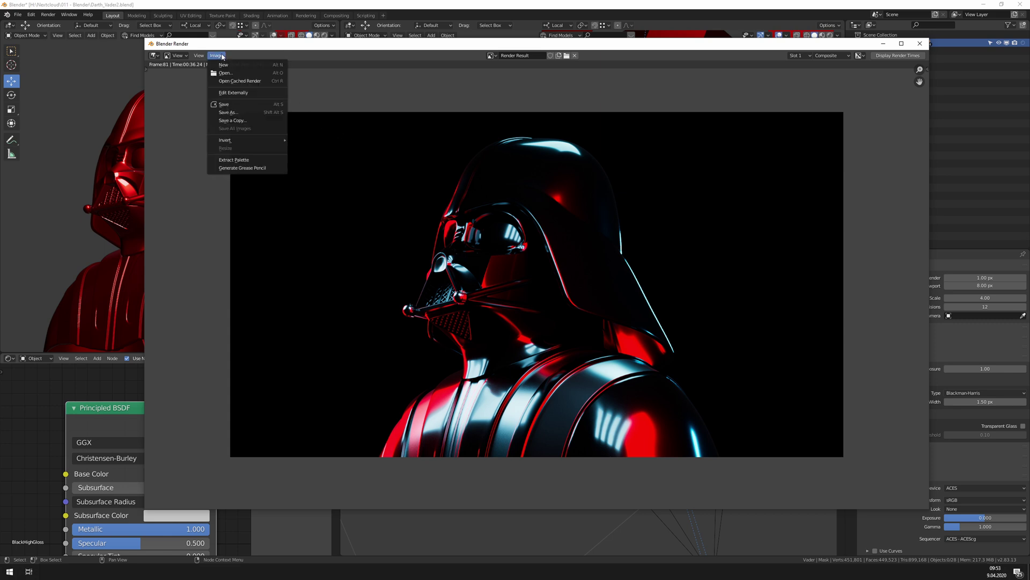
pyautogui.click(233, 114)
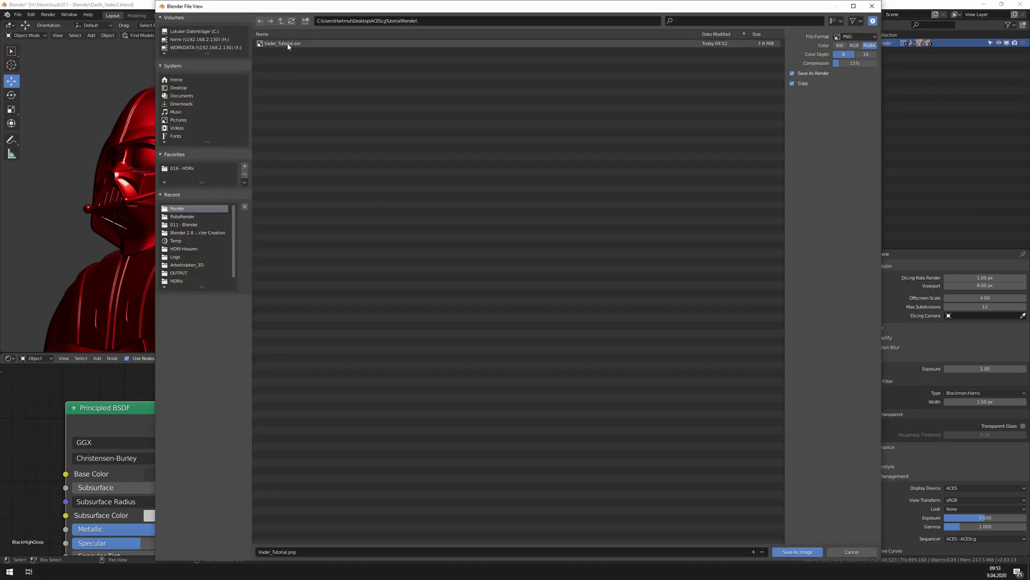
pyautogui.click(864, 37)
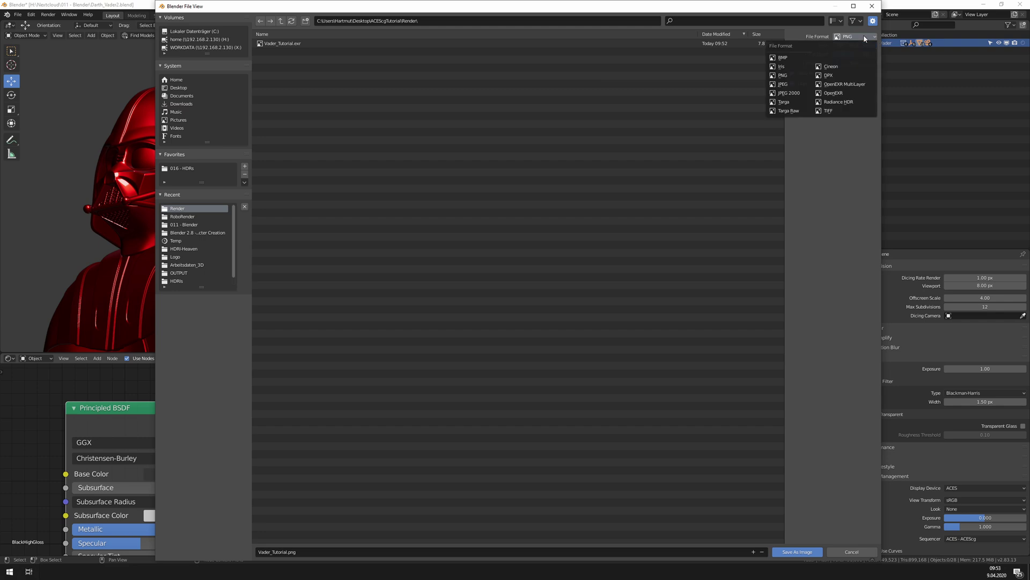
pyautogui.click(834, 93)
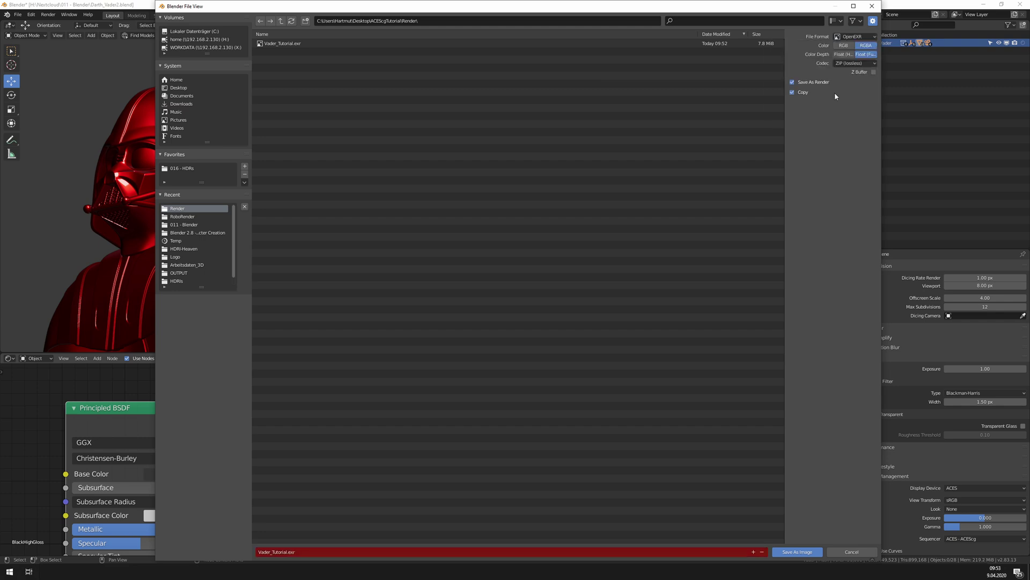
# Import Vader_Tutorial.exr into the RenderingACEScg bin and browse the clip's ACES Input Transform options.
pyautogui.click(850, 554)
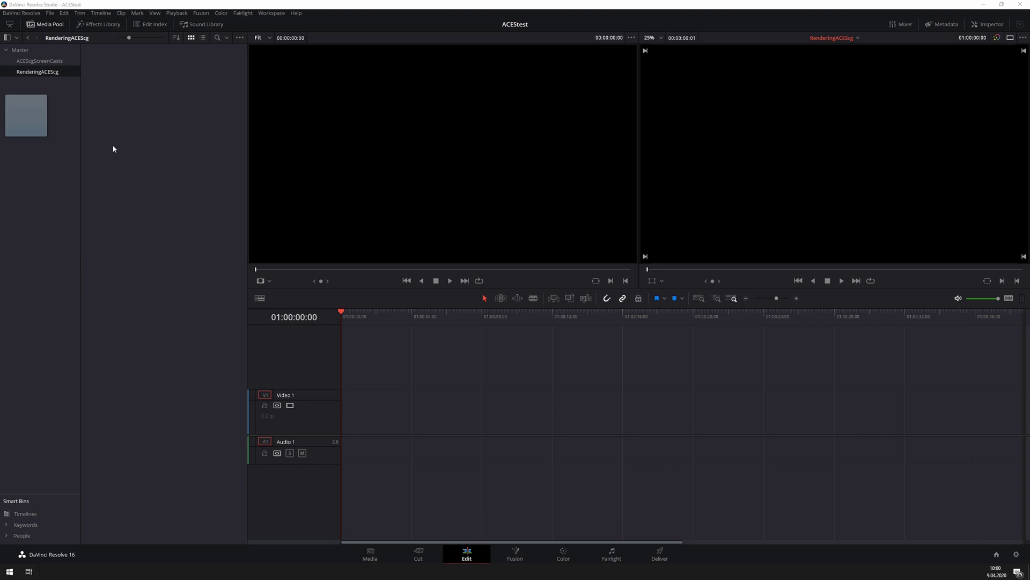
pyautogui.moveTo(112, 149); pyautogui.dragTo(171, 148)
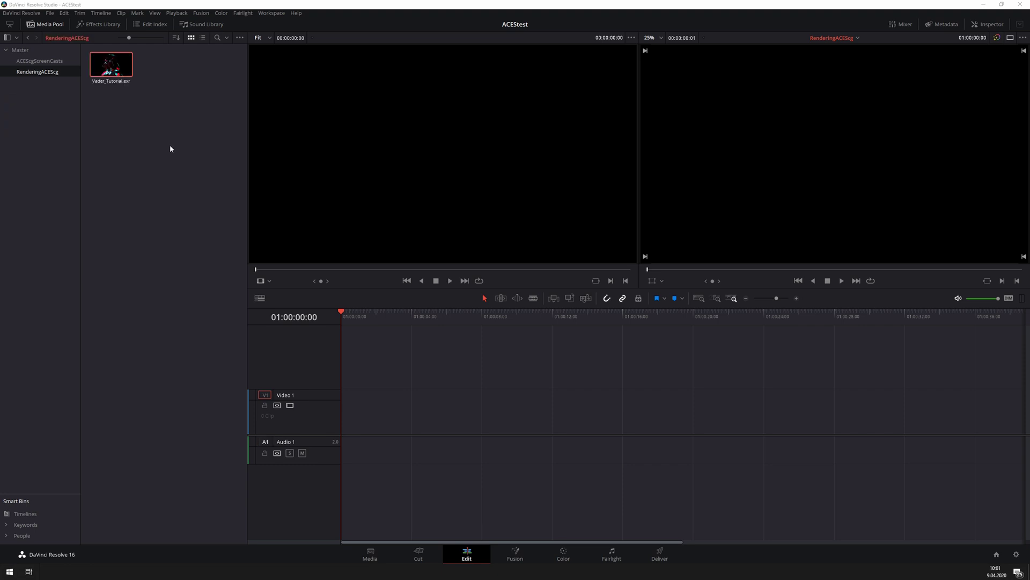
pyautogui.rightClick(117, 66)
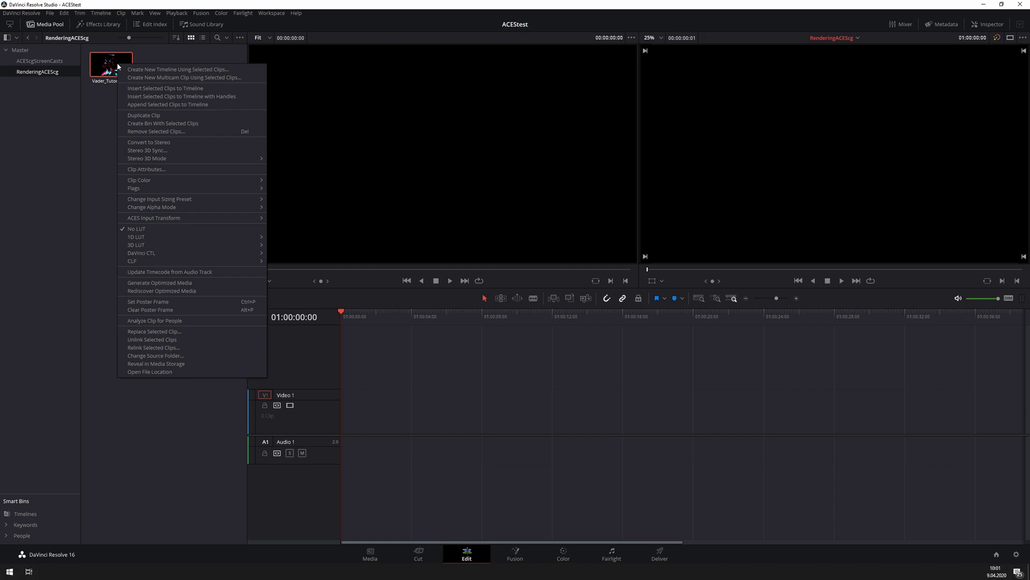
pyautogui.moveTo(166, 220)
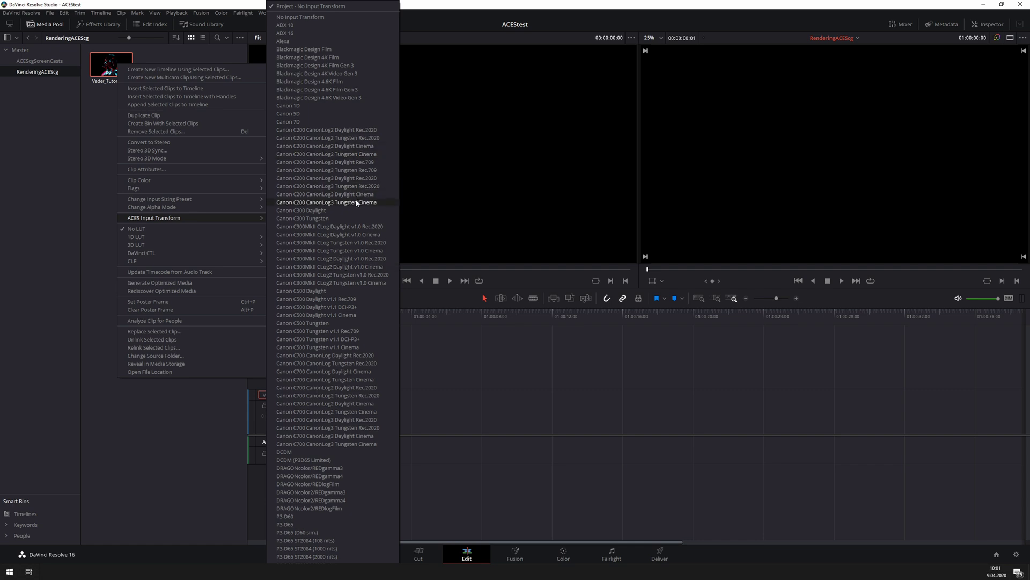
pyautogui.scroll(-10, 361, 306)
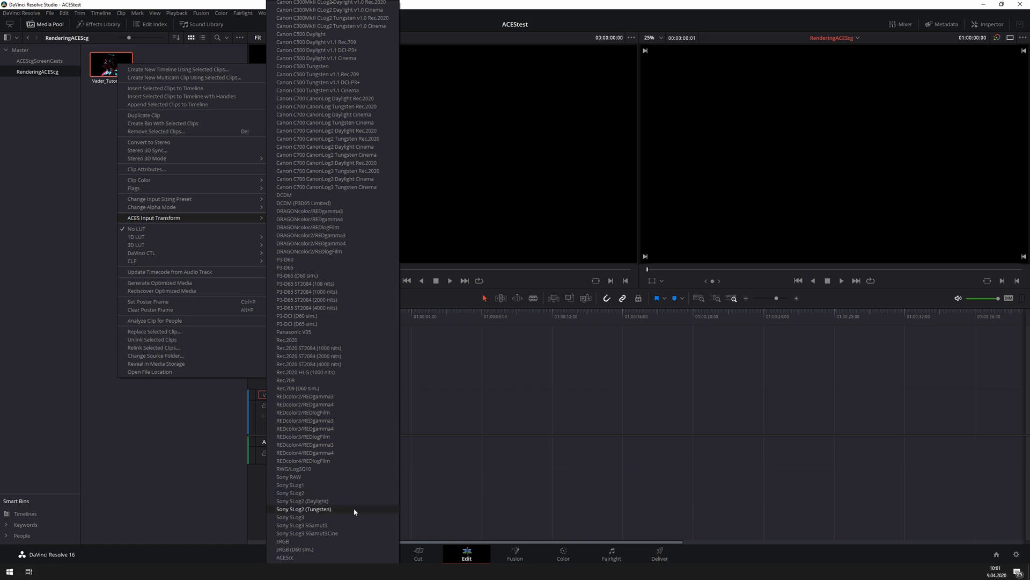
pyautogui.click(332, 3)
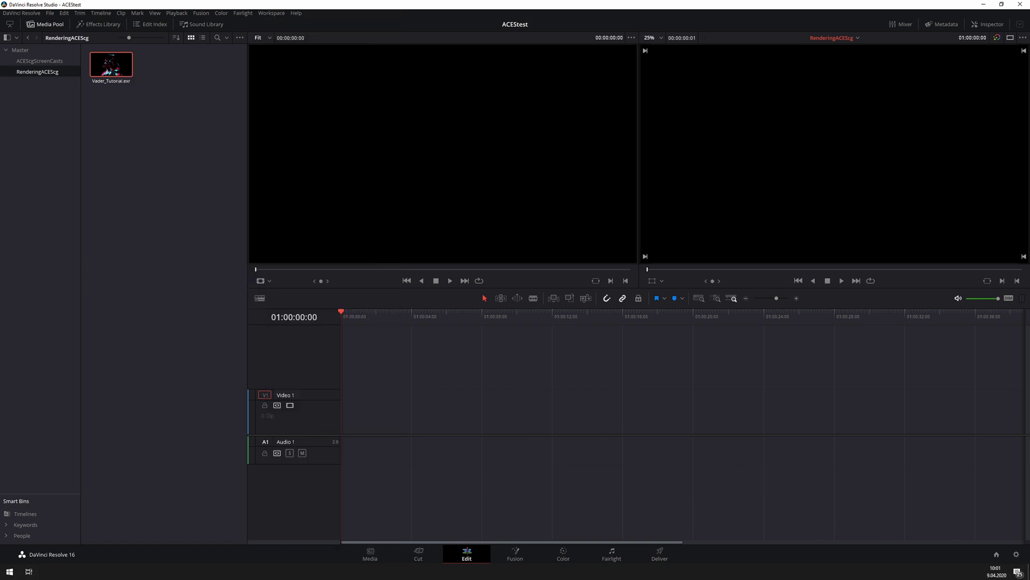
# Place Vader_Tutorial.exr at the start of Video 1, enlarge the single viewer, and select the clip.
pyautogui.moveTo(108, 64); pyautogui.dragTo(345, 421)
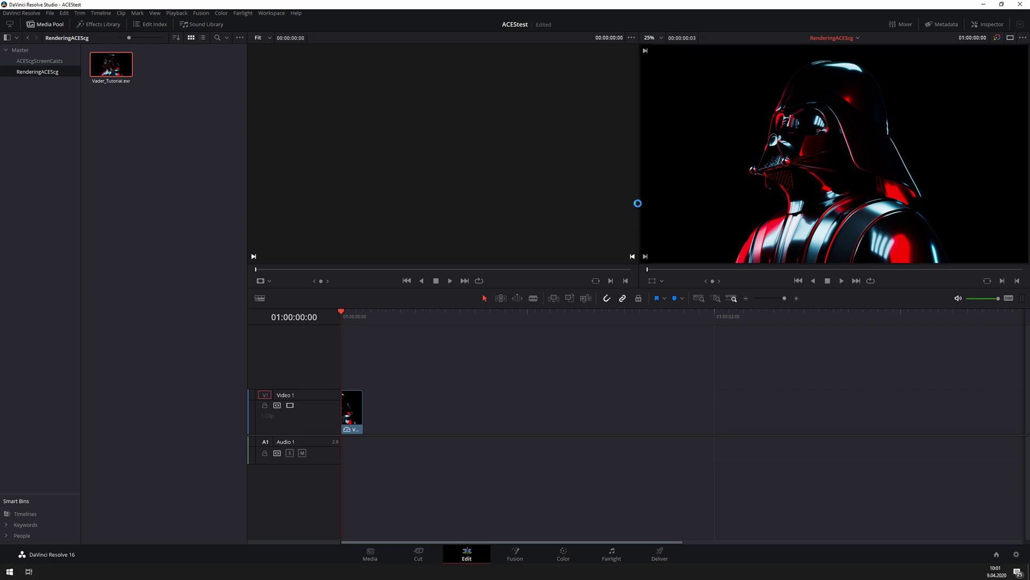
pyautogui.click(1010, 37)
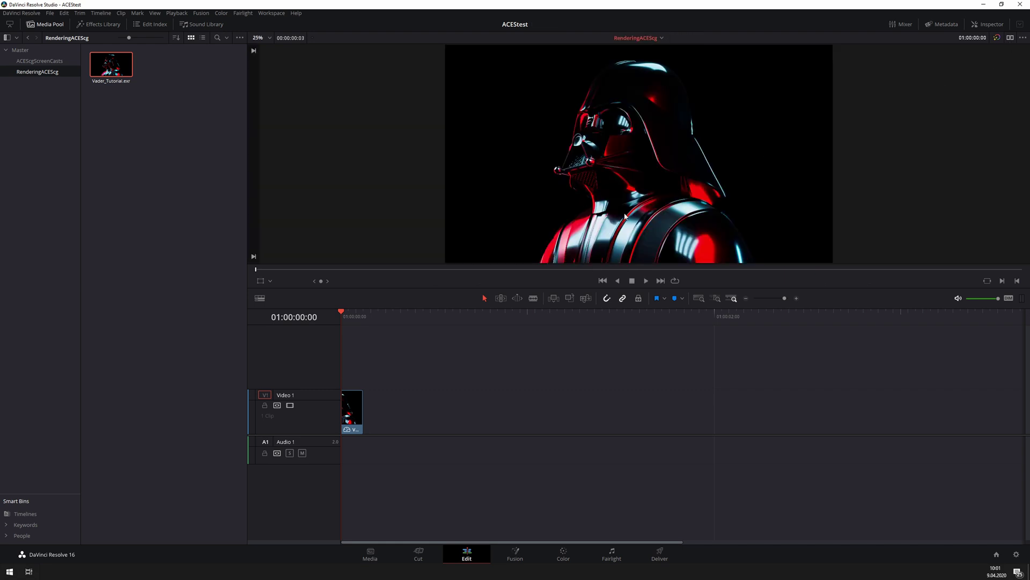
pyautogui.scroll(-2, 636, 196)
pyautogui.scroll(5, 648, 196)
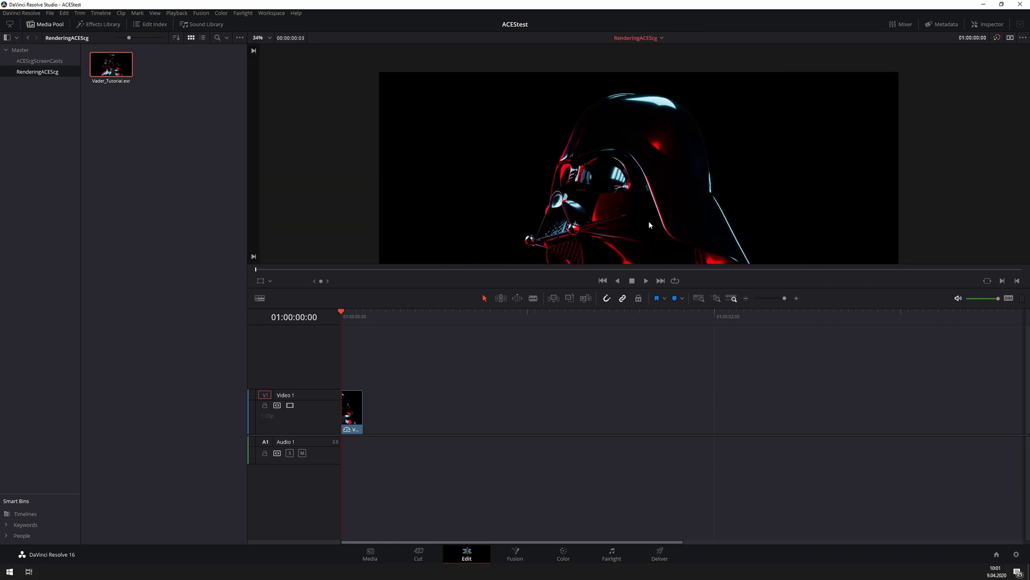
pyautogui.moveTo(521, 171); pyautogui.dragTo(524, 211)
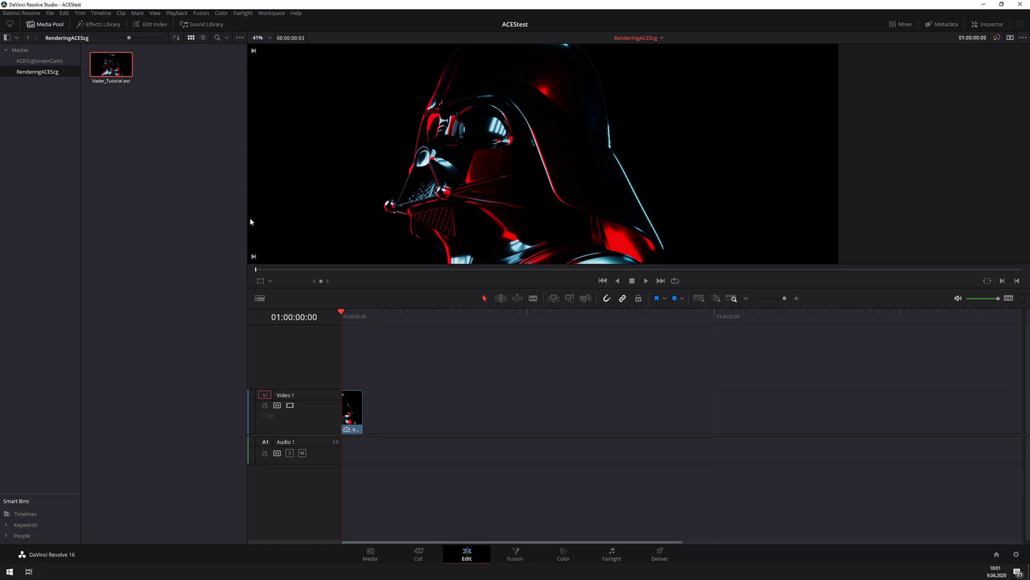
pyautogui.moveTo(248, 221); pyautogui.dragTo(181, 223)
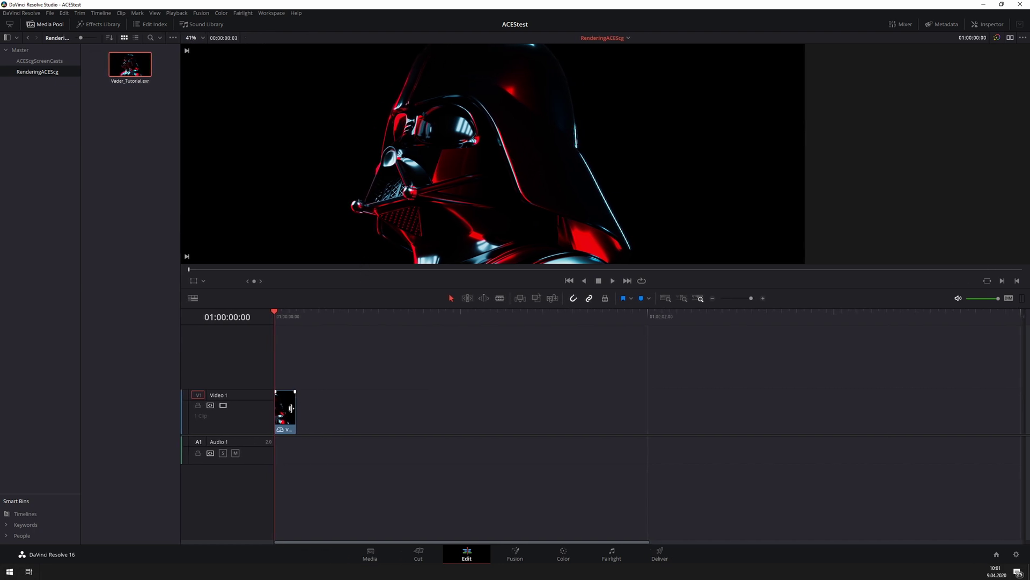
pyautogui.click(287, 416)
# Switch to the Fusion page, move MediaOut1 far right of MediaIn1, and select MediaIn1.
pyautogui.click(516, 553)
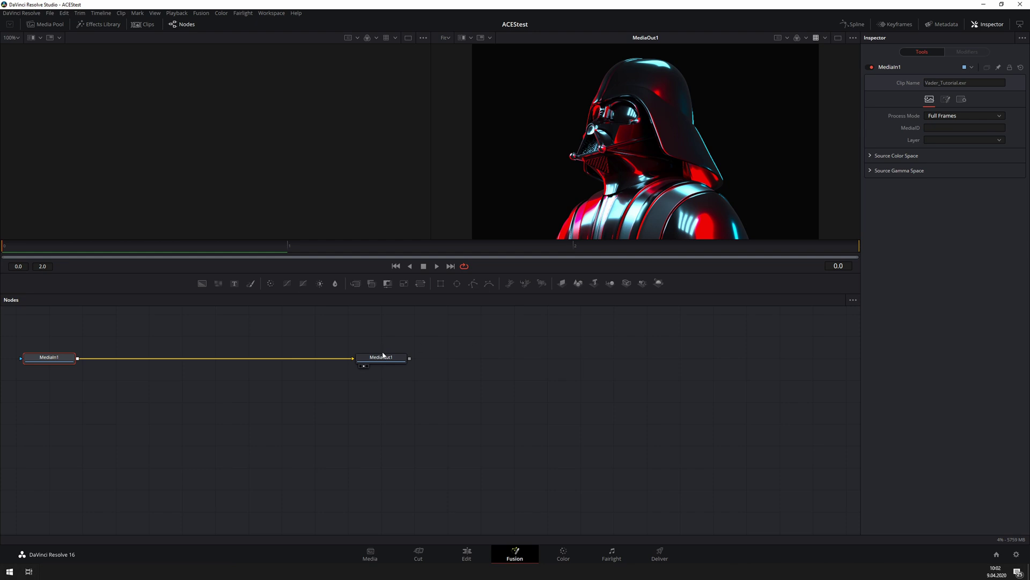
pyautogui.moveTo(387, 358); pyautogui.dragTo(556, 363)
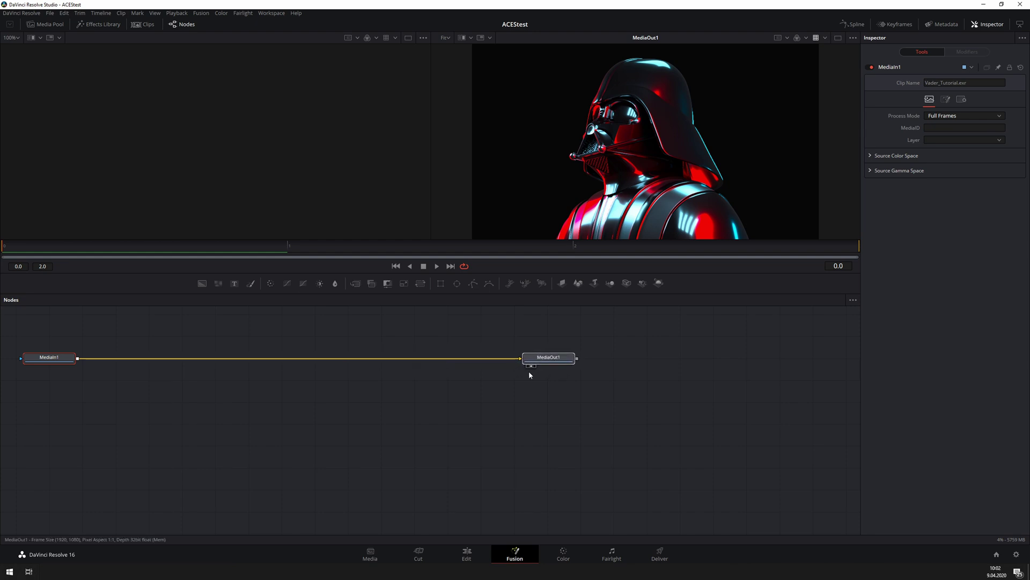
pyautogui.moveTo(51, 359); pyautogui.dragTo(54, 359)
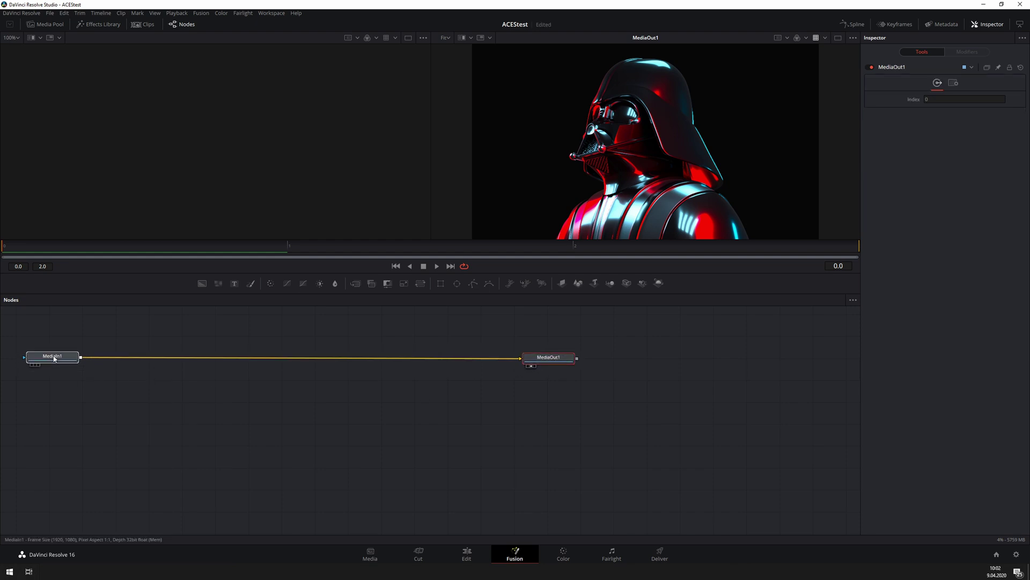
pyautogui.click(55, 358)
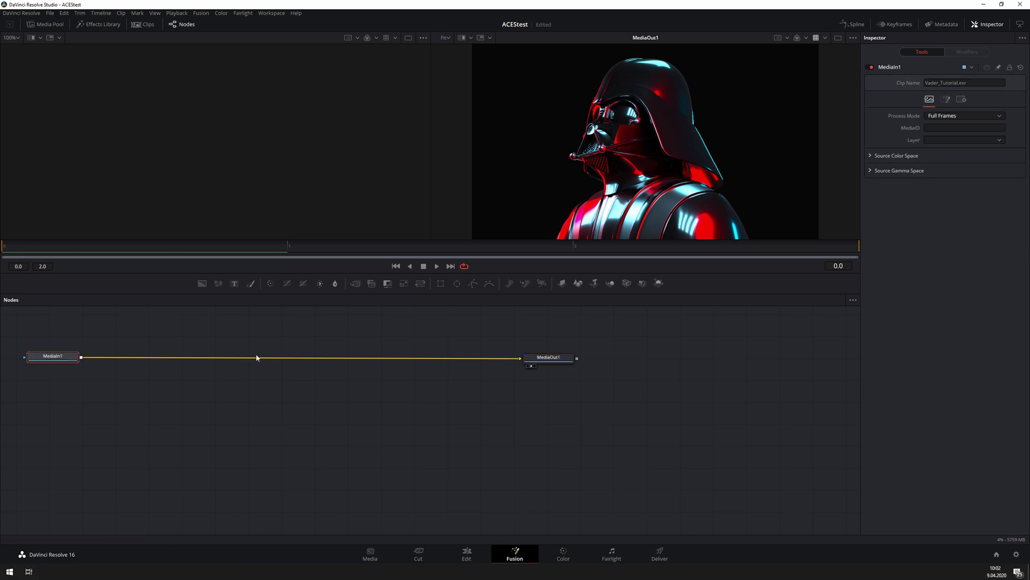
pyautogui.click(825, 37)
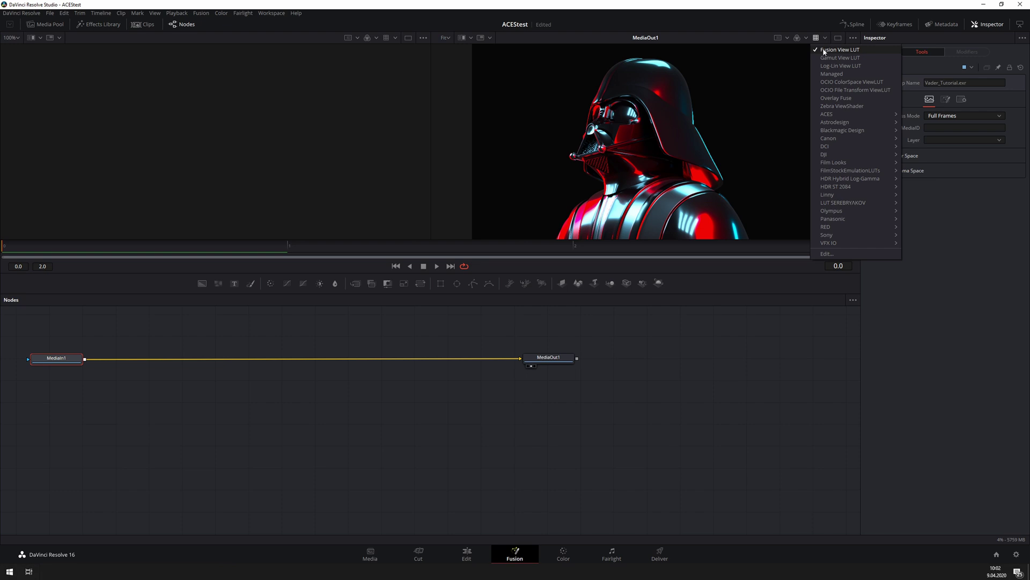
# Delete FusionViewLUT in the viewer's LUT Editor so only Managed remains.
pyautogui.click(833, 255)
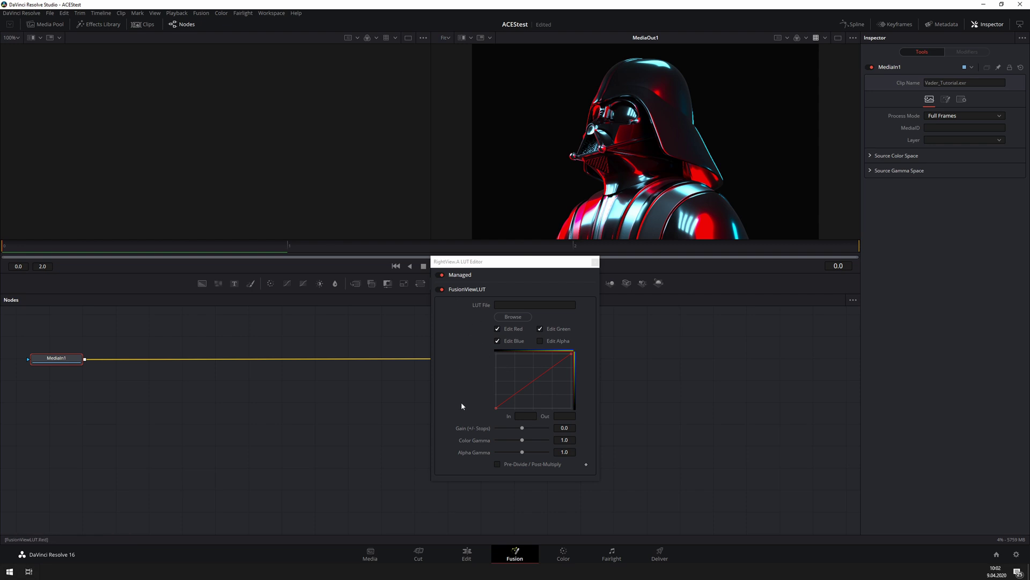
pyautogui.click(443, 290)
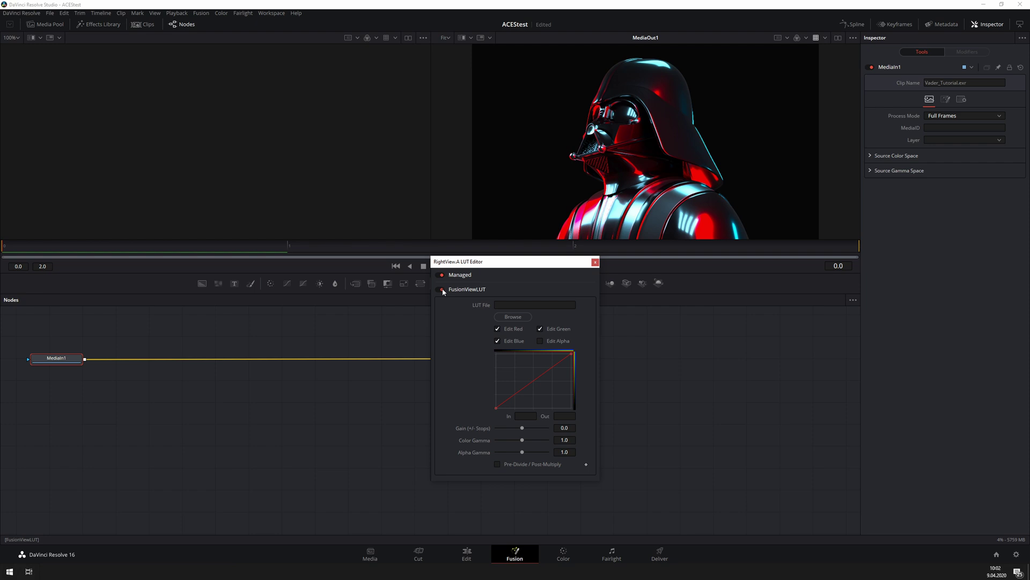
pyautogui.rightClick(459, 292)
pyautogui.click(482, 361)
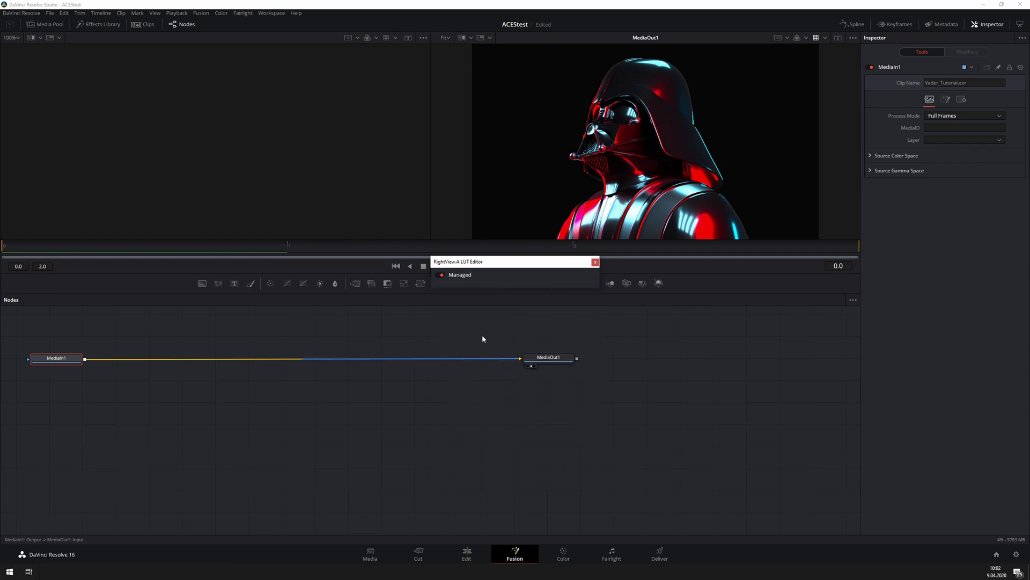
# Change the Managed LUT's Output Space from sRGB to No Change and close the LUT Editor.
pyautogui.click(461, 276)
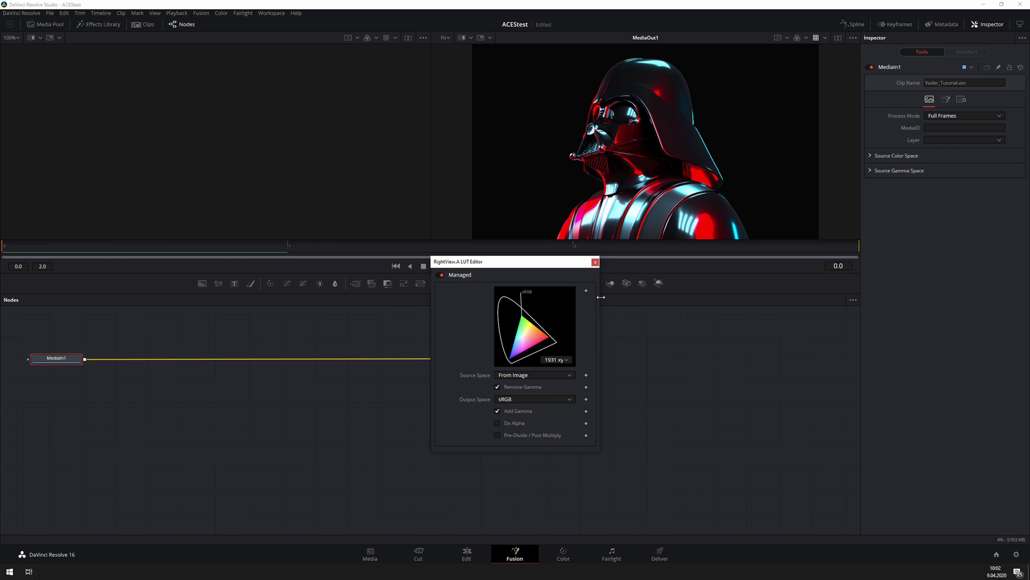
pyautogui.click(531, 399)
pyautogui.scroll(5, 529, 457)
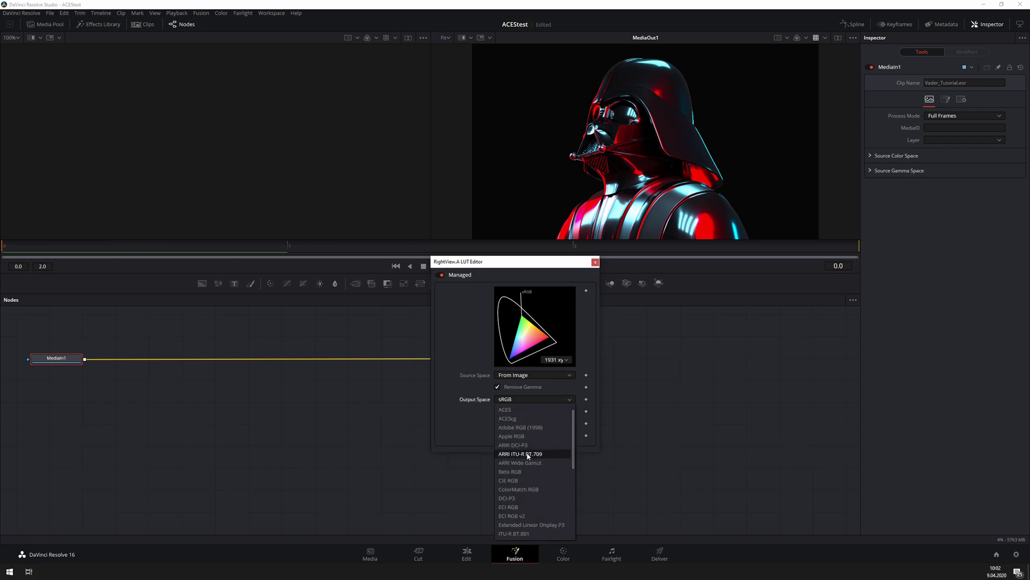
pyautogui.click(518, 411)
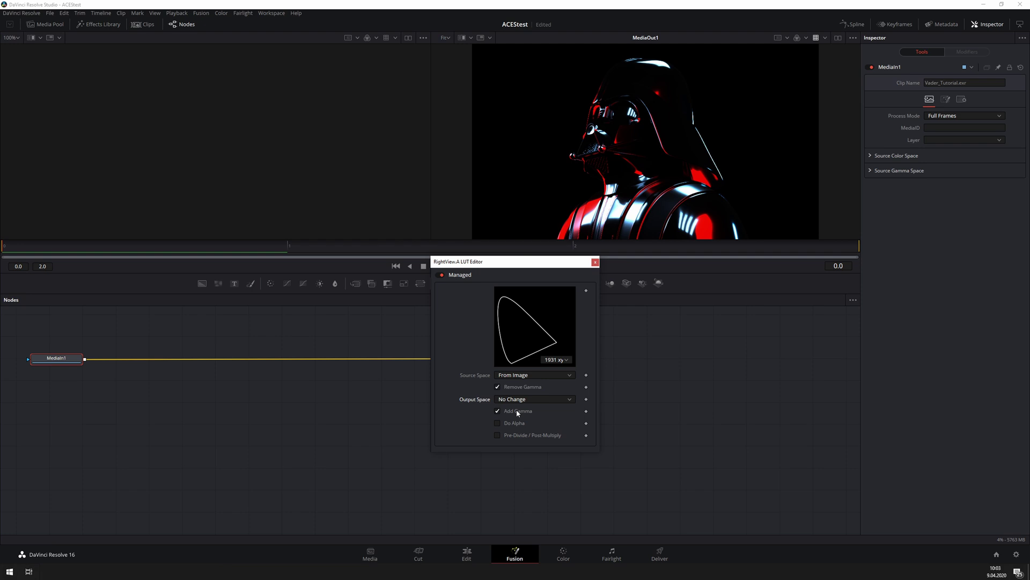
pyautogui.click(595, 261)
# Switch the viewer to the OCIO ColorSpace view LUT and open its editor.
pyautogui.click(823, 39)
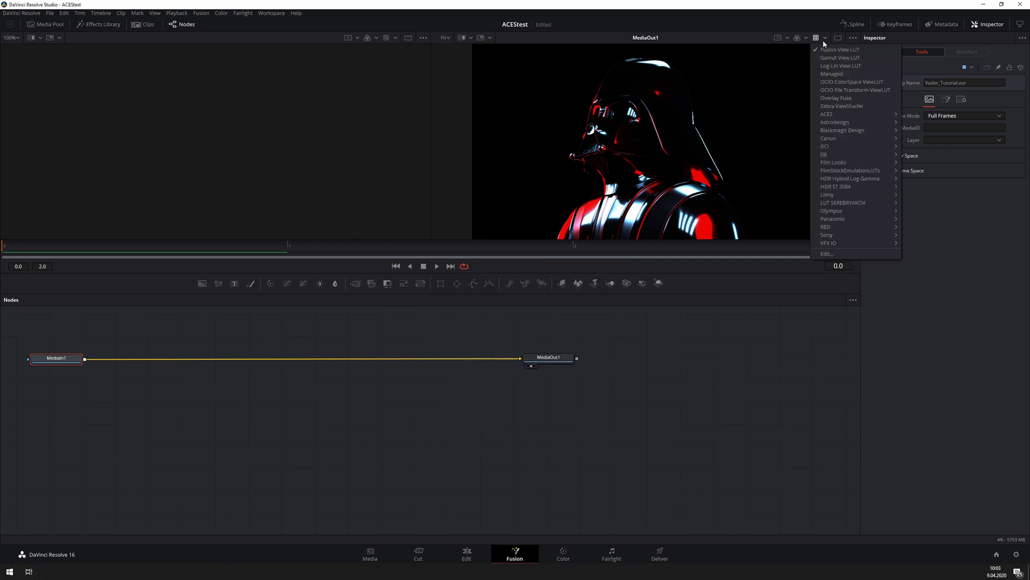
pyautogui.click(831, 83)
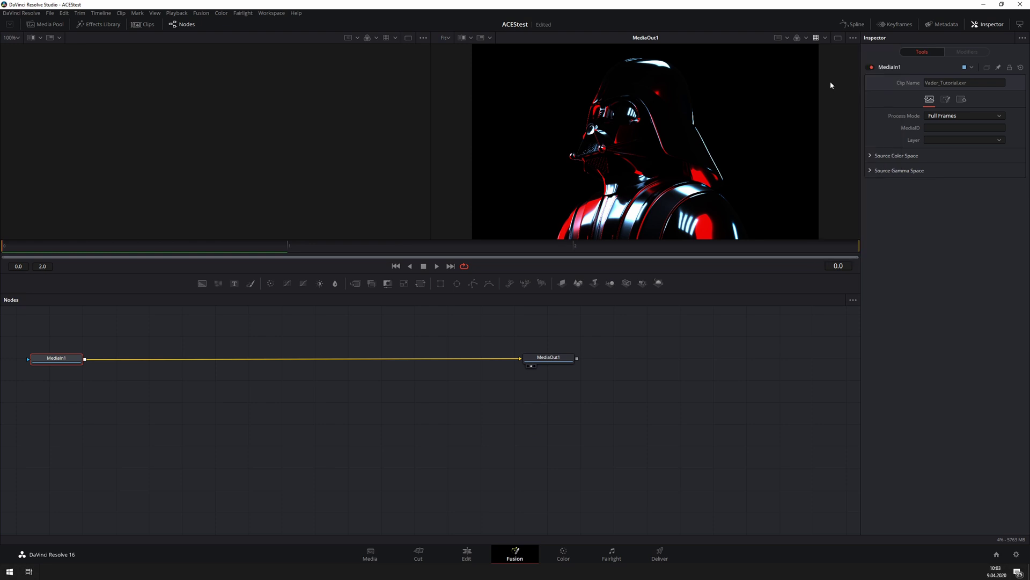
pyautogui.click(825, 38)
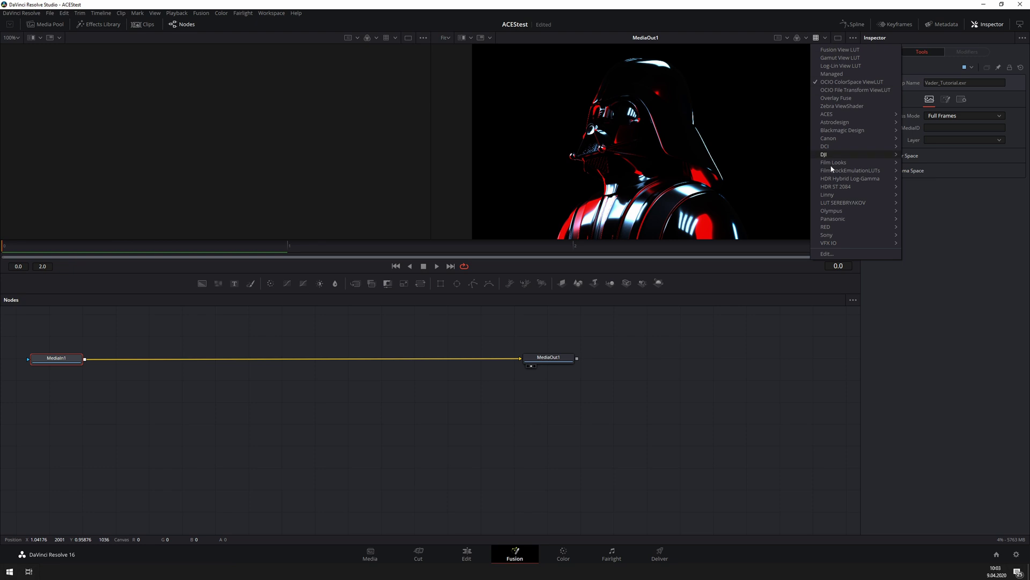
pyautogui.click(829, 255)
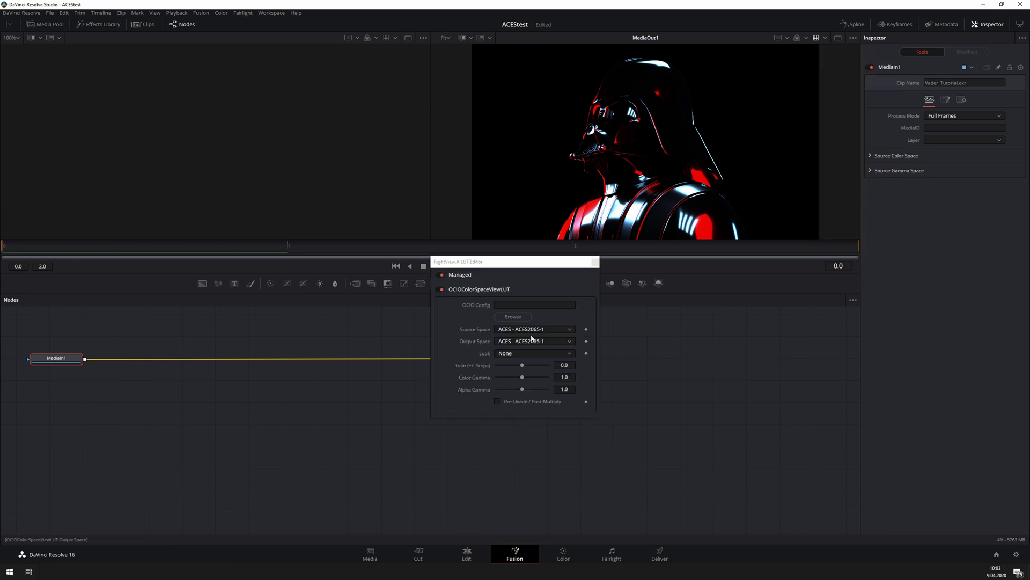
# Set the view LUT's source space to ACEScg and its output space to out_srgb.
pyautogui.click(520, 330)
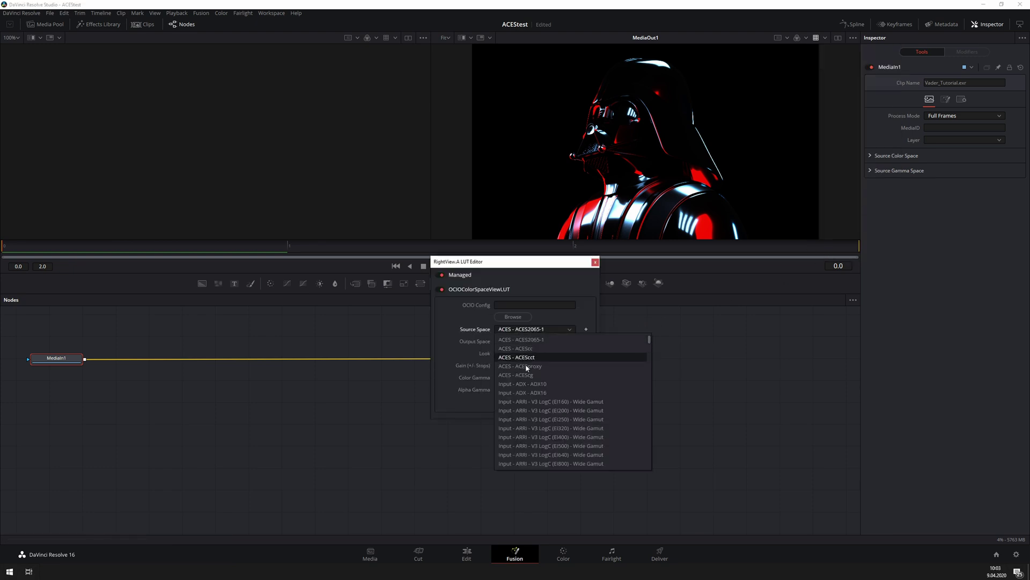
pyautogui.click(527, 375)
pyautogui.click(523, 342)
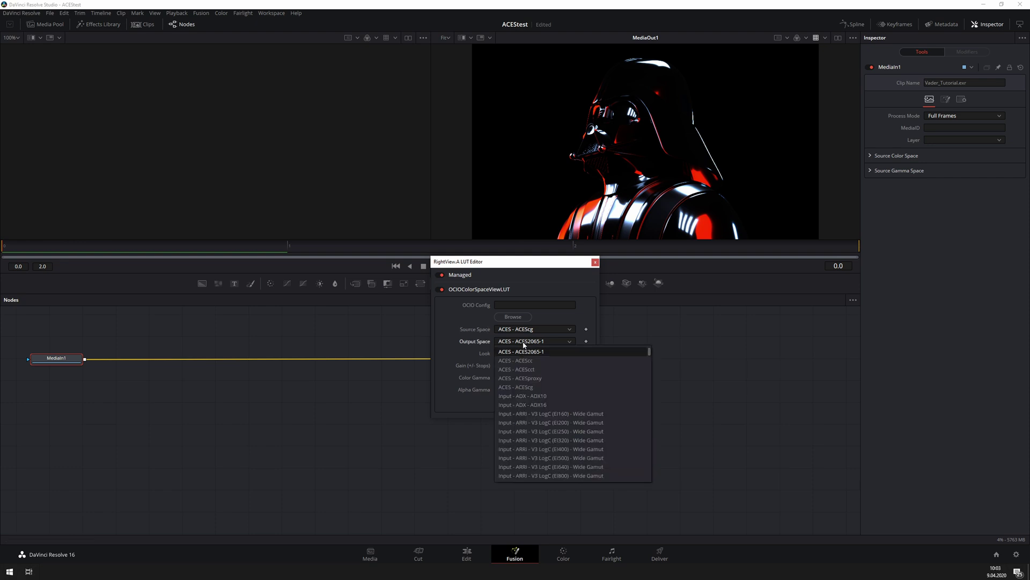
pyautogui.press('s')
pyautogui.scroll(-5, 520, 400)
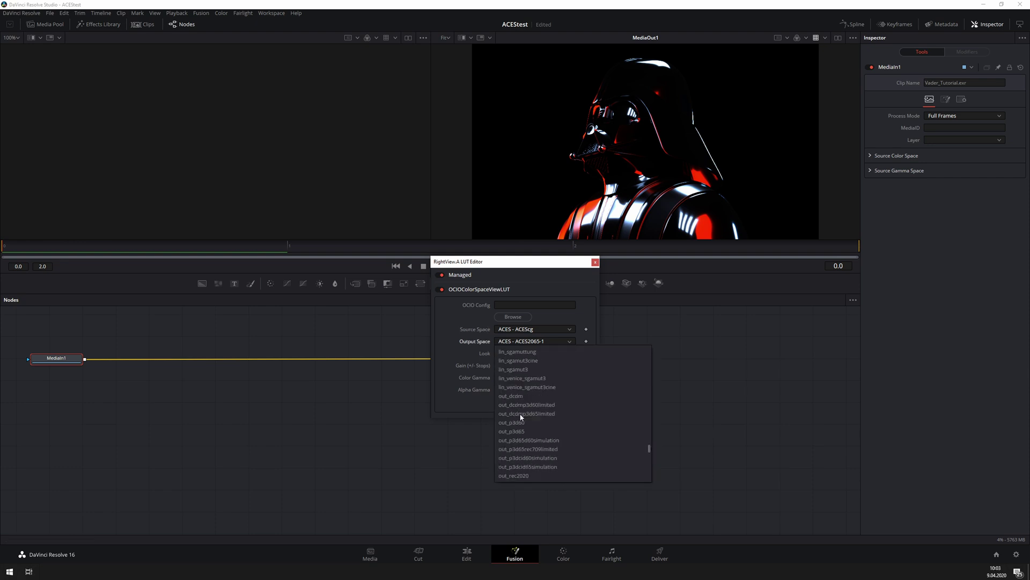
pyautogui.scroll(6, 527, 413)
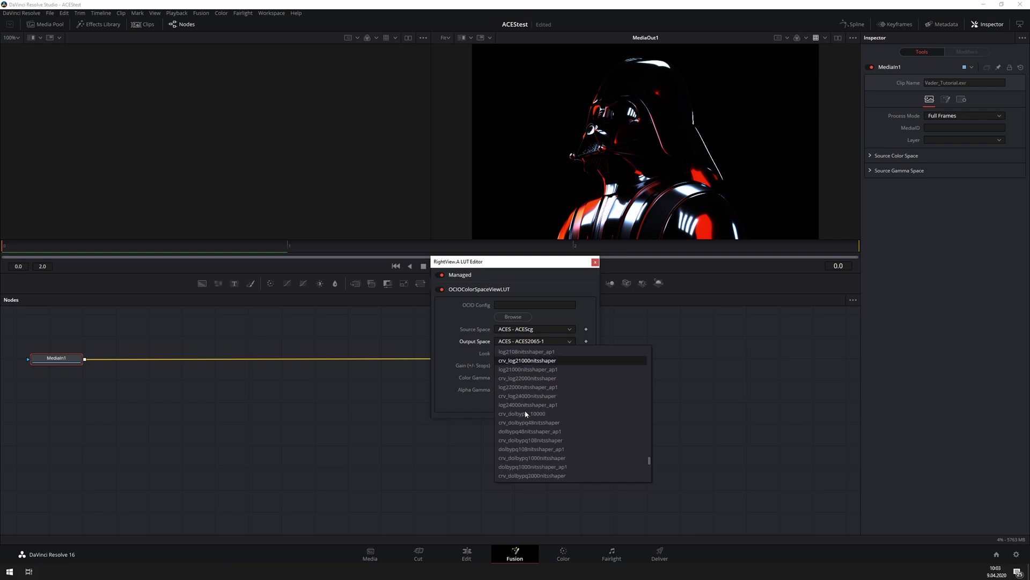
pyautogui.scroll(-2, 558, 430)
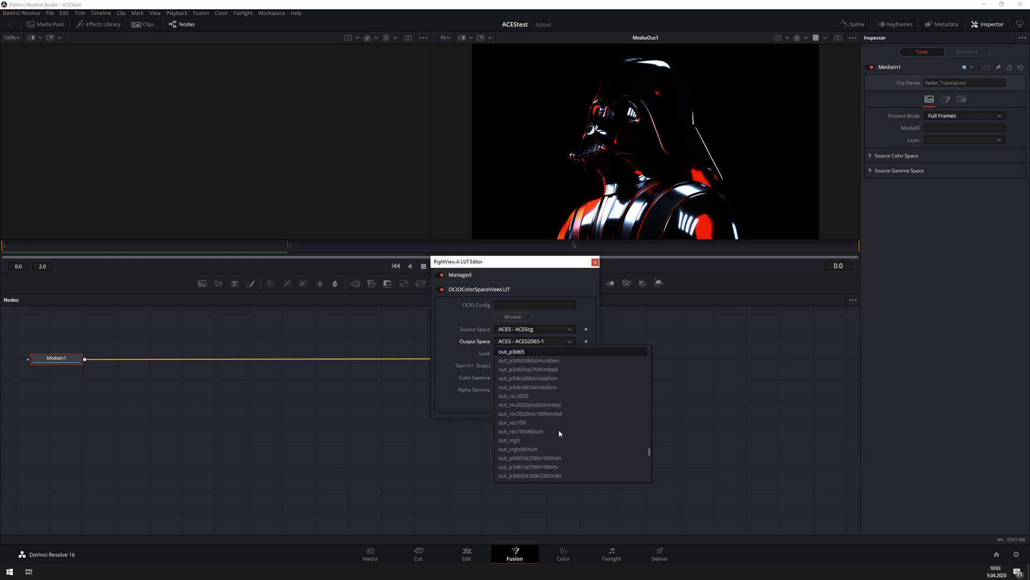
pyautogui.click(535, 440)
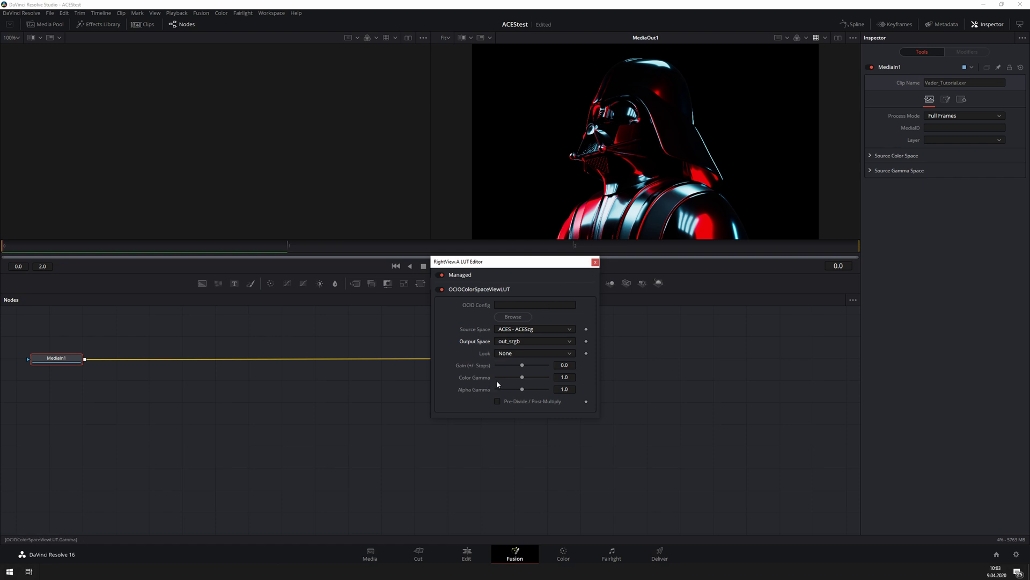
# Close the LUT editor, move MediaOut1 further right, and select MediaIn1.
pyautogui.click(595, 262)
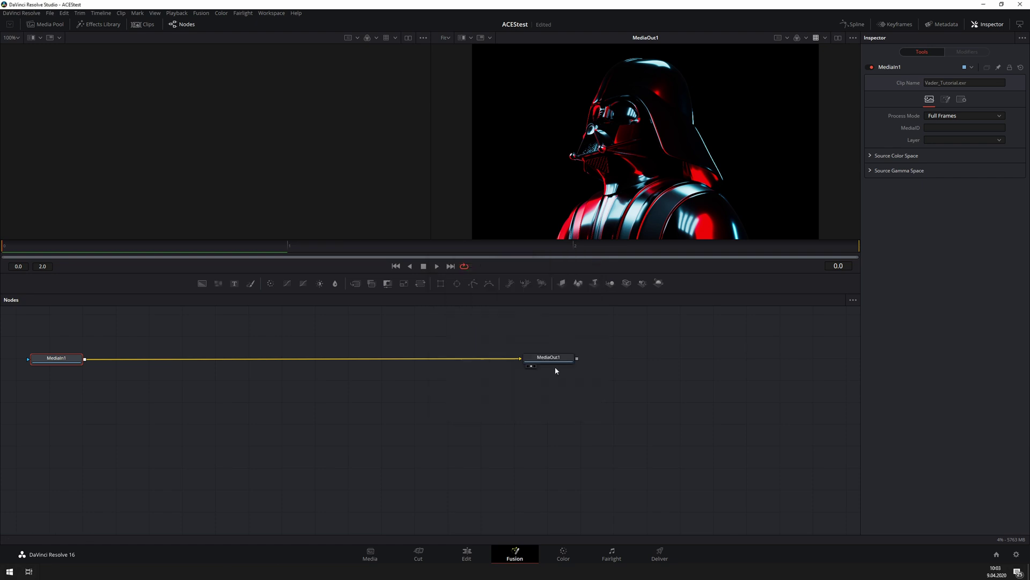
pyautogui.moveTo(551, 360); pyautogui.dragTo(679, 361)
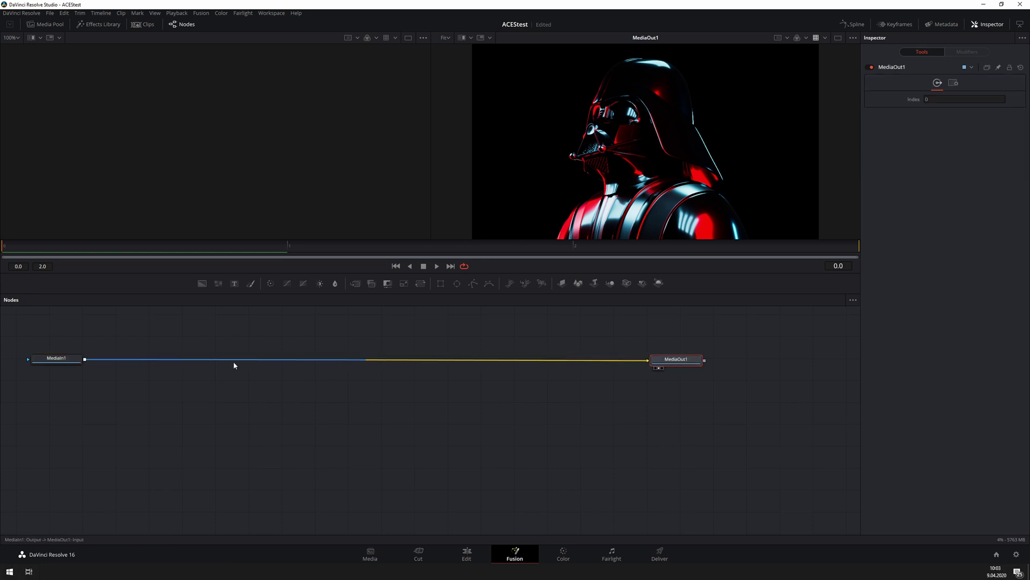
pyautogui.click(52, 361)
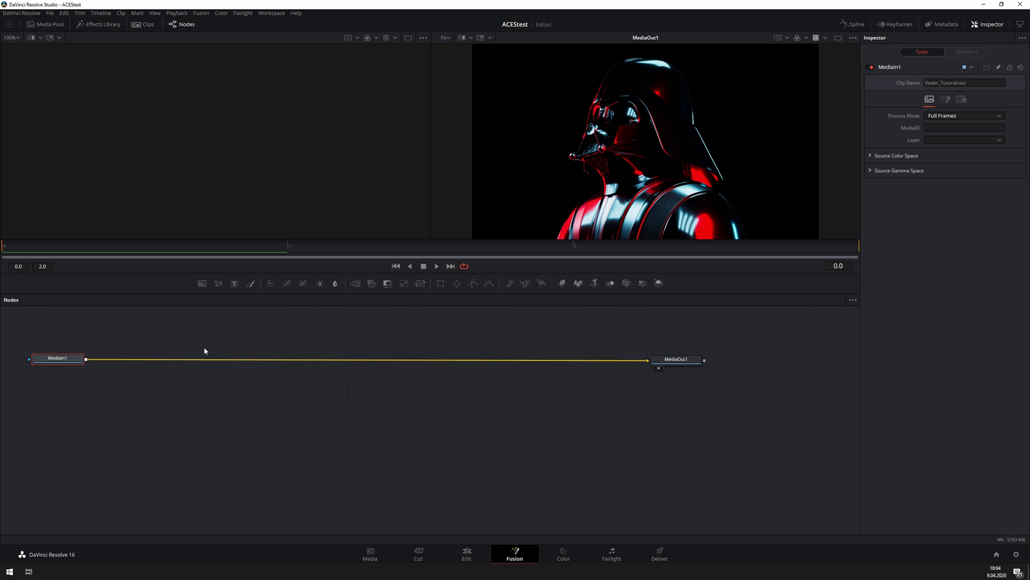
# Add an OCIO Colorspace node through the tool search using 'ocio'.
pyautogui.hotkey('shift', 'space')
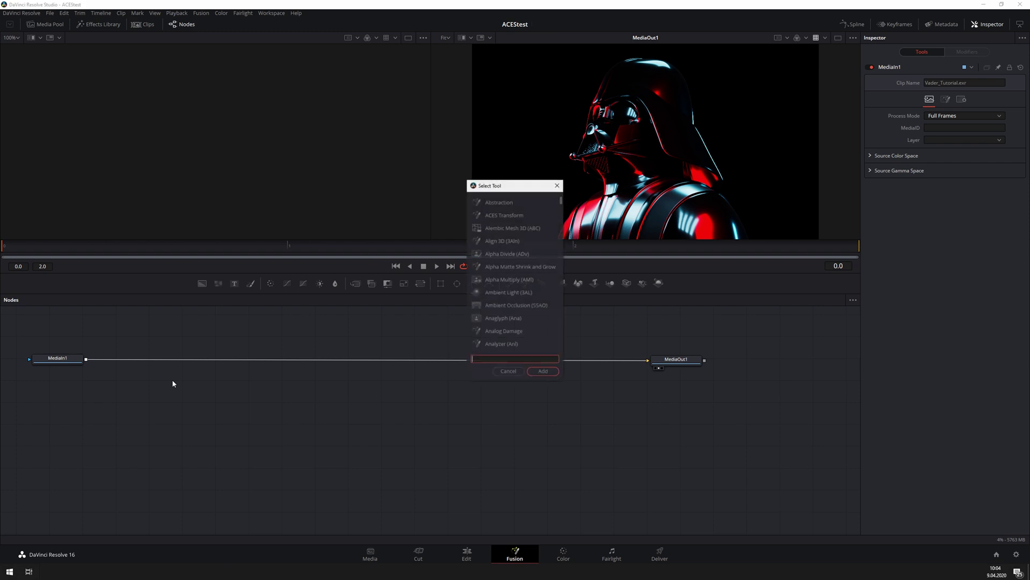
pyautogui.write('ocio')
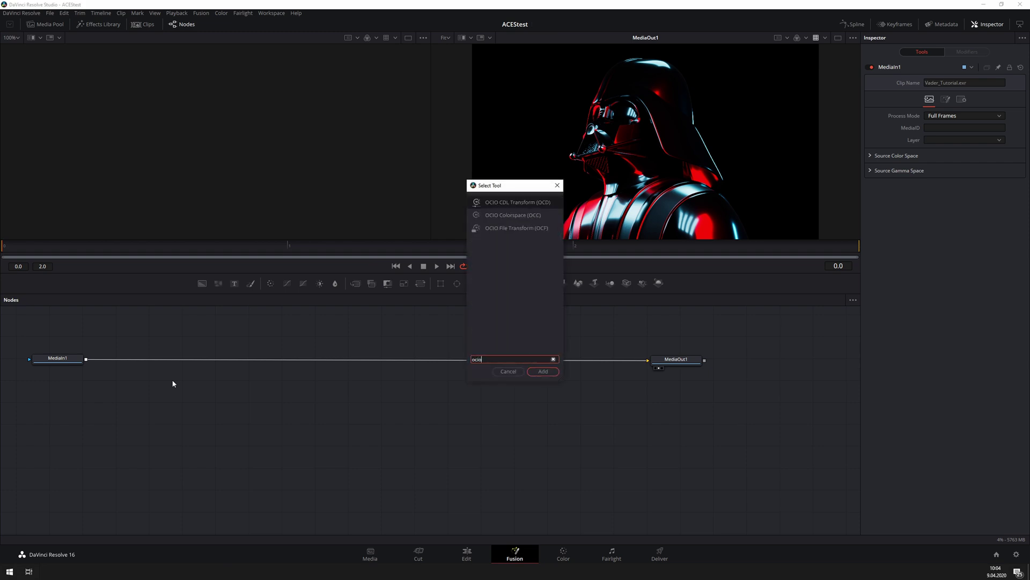
pyautogui.press('Down')
pyautogui.press('Return')
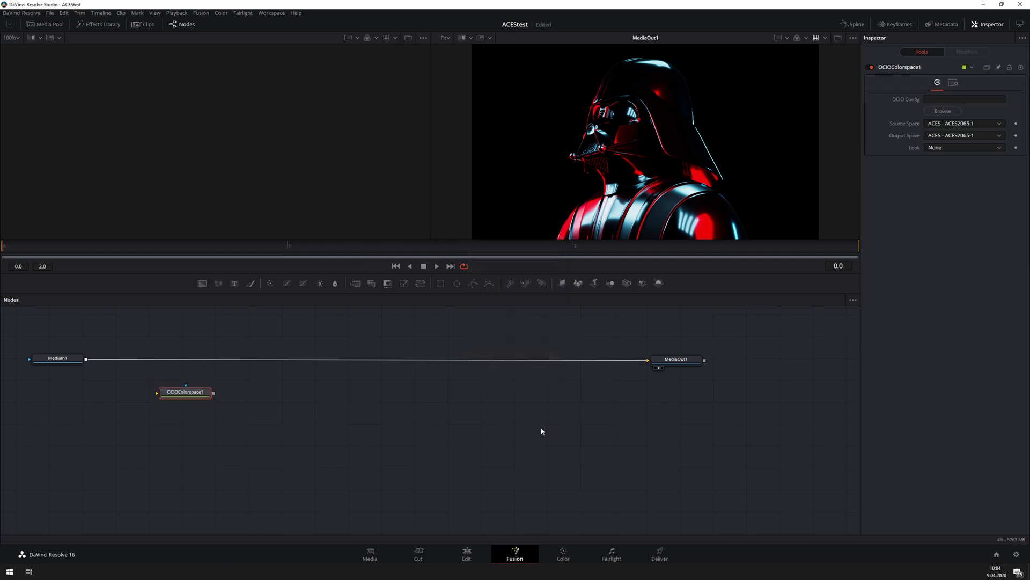
# Set OCIOColorspace1's source space to ACEScg and output space to out_srgb.
pyautogui.click(941, 123)
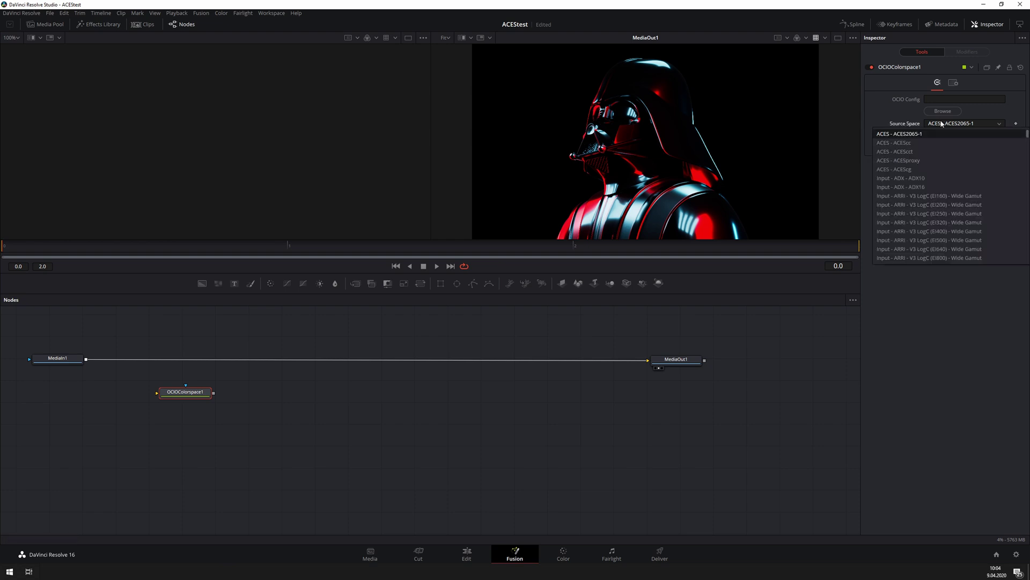
pyautogui.click(923, 169)
pyautogui.click(964, 135)
pyautogui.scroll(-5, 948, 208)
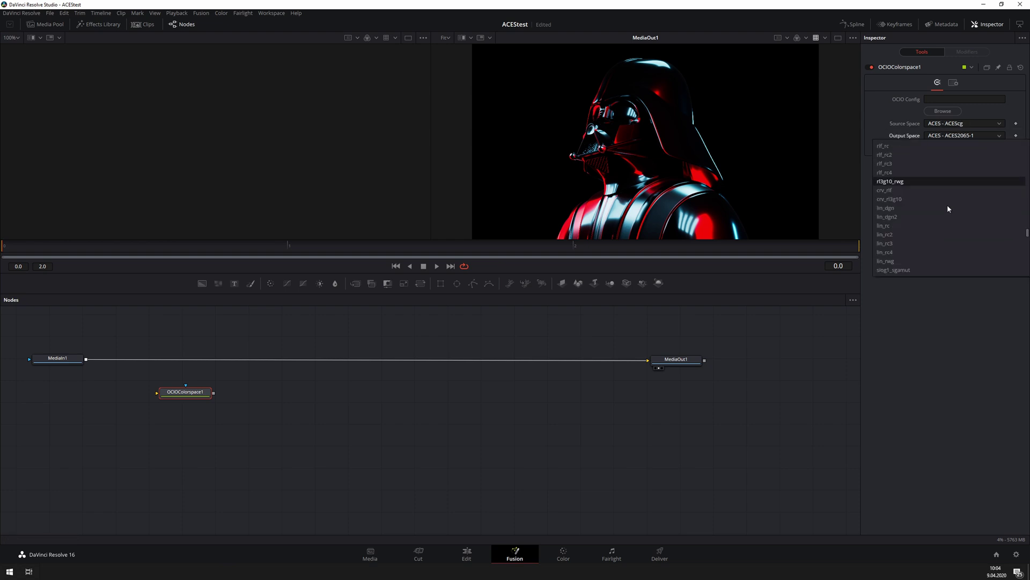
pyautogui.scroll(-3, 943, 252)
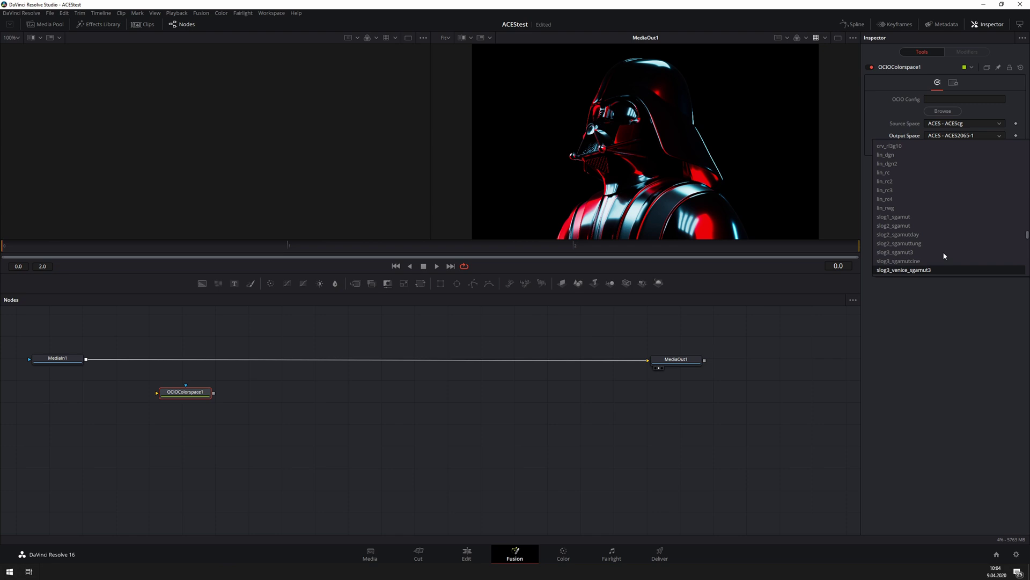
pyautogui.scroll(-5, 944, 256)
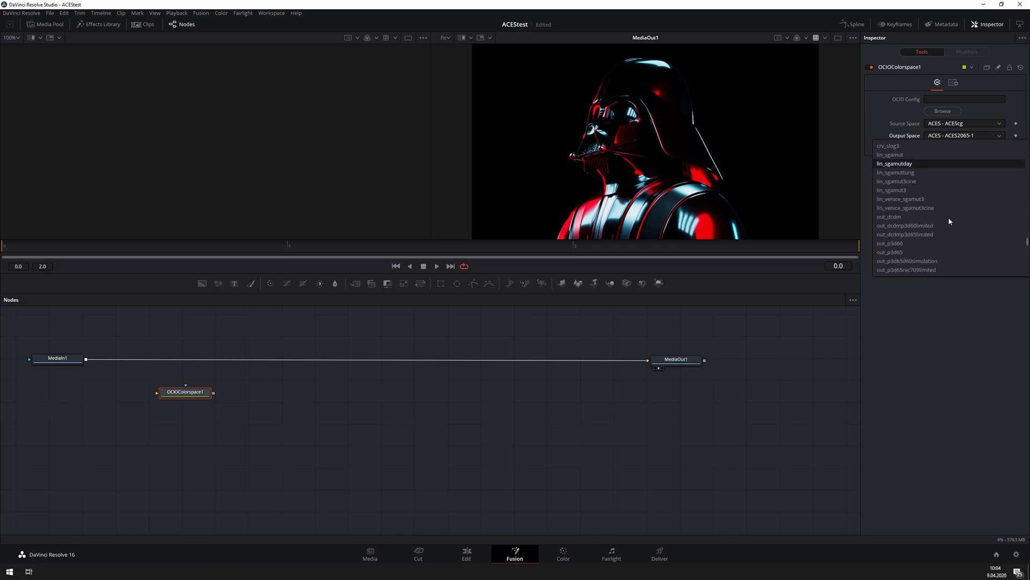
pyautogui.scroll(-3, 949, 217)
pyautogui.click(948, 214)
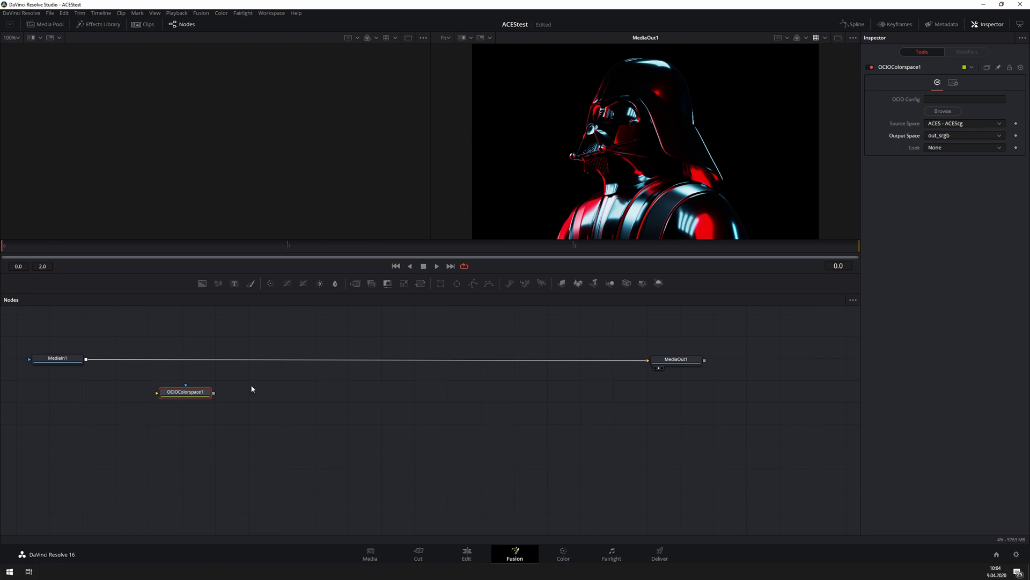
# Position OCIOColorspace1 below MediaOut1 and wire it to MediaOut1, leaving MediaIn1 disconnected.
pyautogui.moveTo(86, 359); pyautogui.dragTo(668, 369)
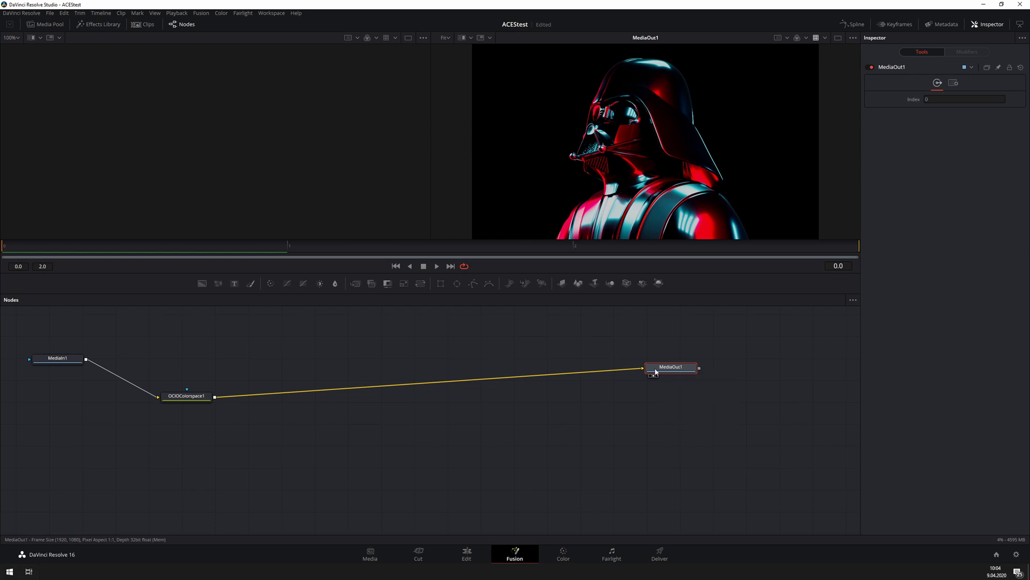
pyautogui.moveTo(182, 400); pyautogui.dragTo(180, 408)
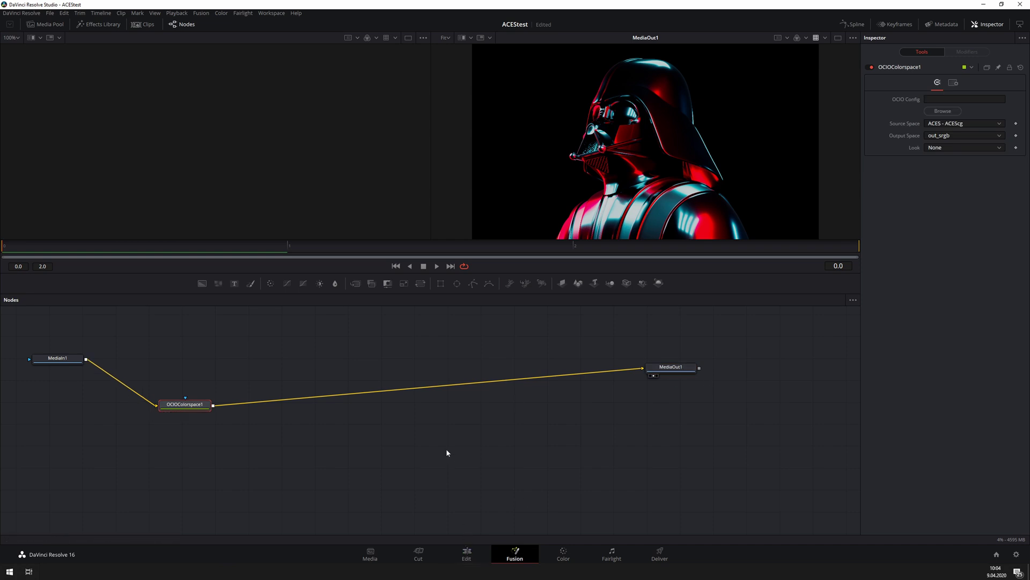
pyautogui.moveTo(181, 411); pyautogui.dragTo(181, 432)
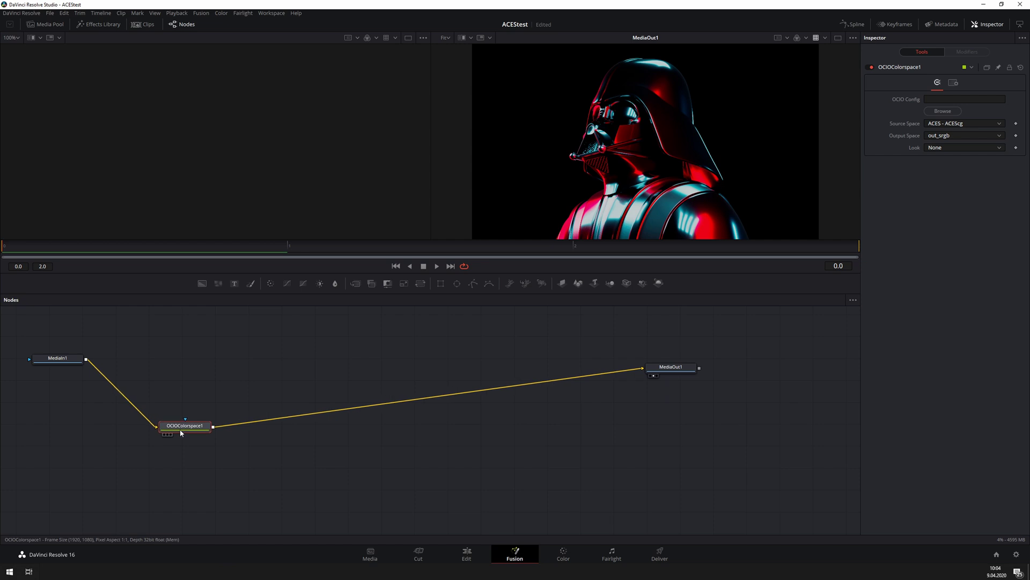
pyautogui.moveTo(181, 432); pyautogui.dragTo(181, 434)
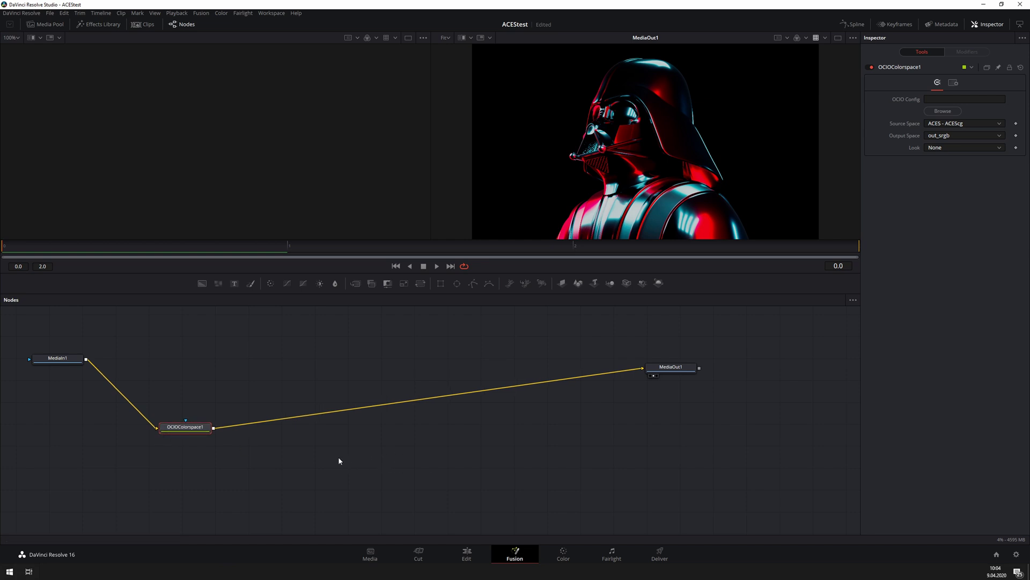
pyautogui.moveTo(187, 433); pyautogui.dragTo(187, 437)
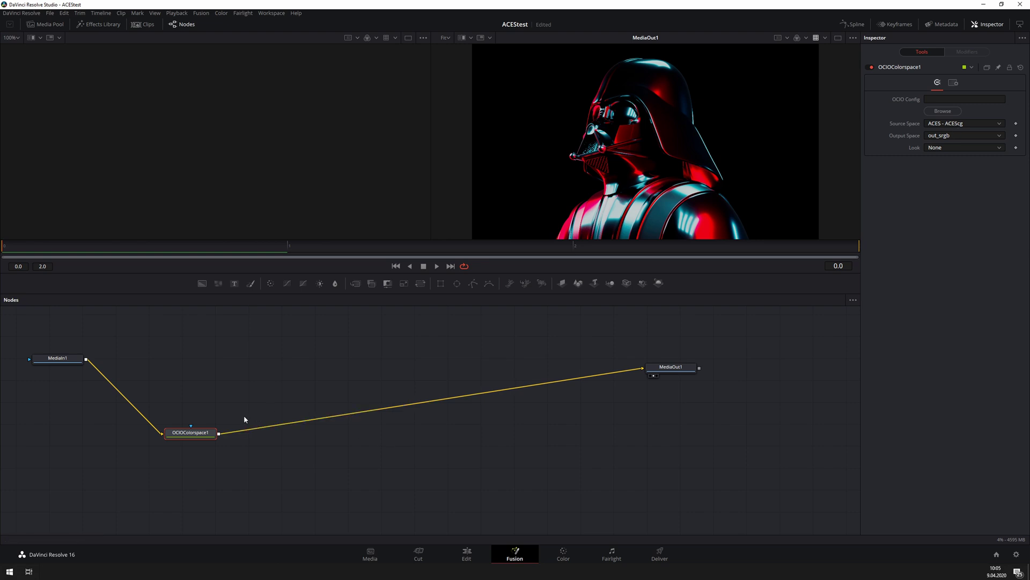
pyautogui.click(193, 432)
pyautogui.moveTo(178, 437); pyautogui.dragTo(178, 436)
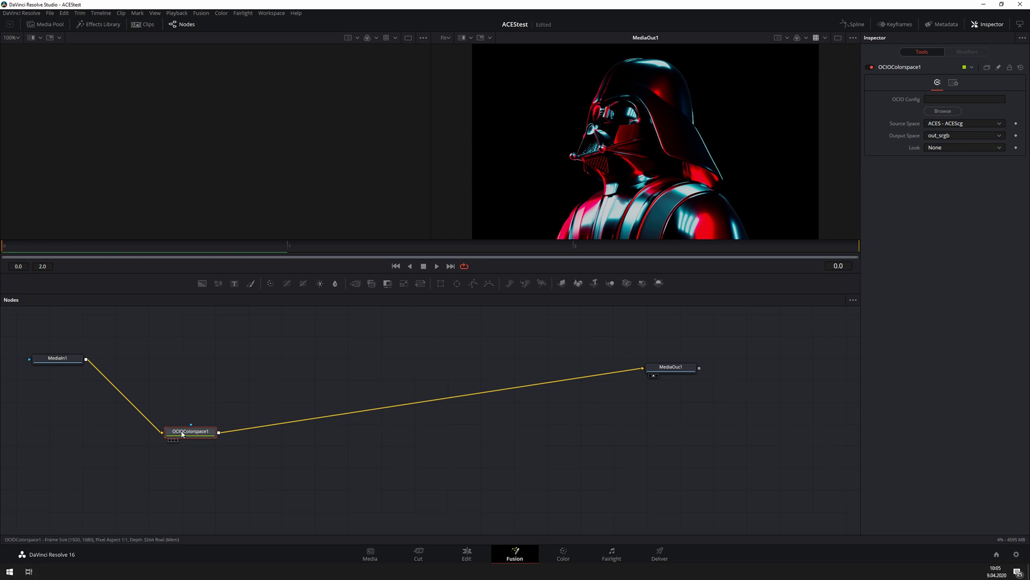
pyautogui.moveTo(181, 435); pyautogui.dragTo(665, 446)
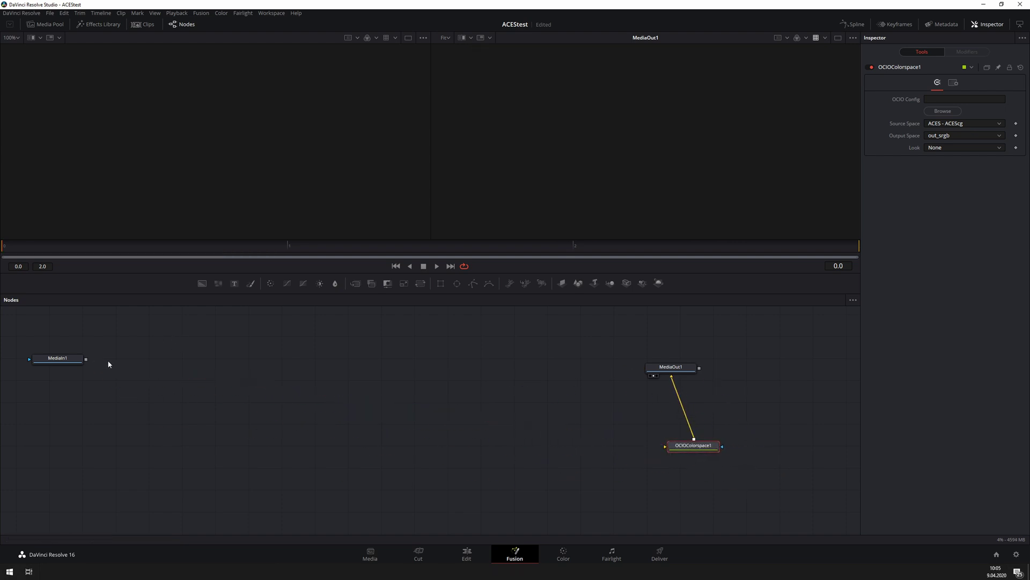
# Reconnect MediaIn1 directly to MediaOut1 and branch a second link into OCIOColorspace1.
pyautogui.moveTo(86, 358); pyautogui.dragTo(698, 394)
pyautogui.moveTo(693, 450); pyautogui.dragTo(680, 449)
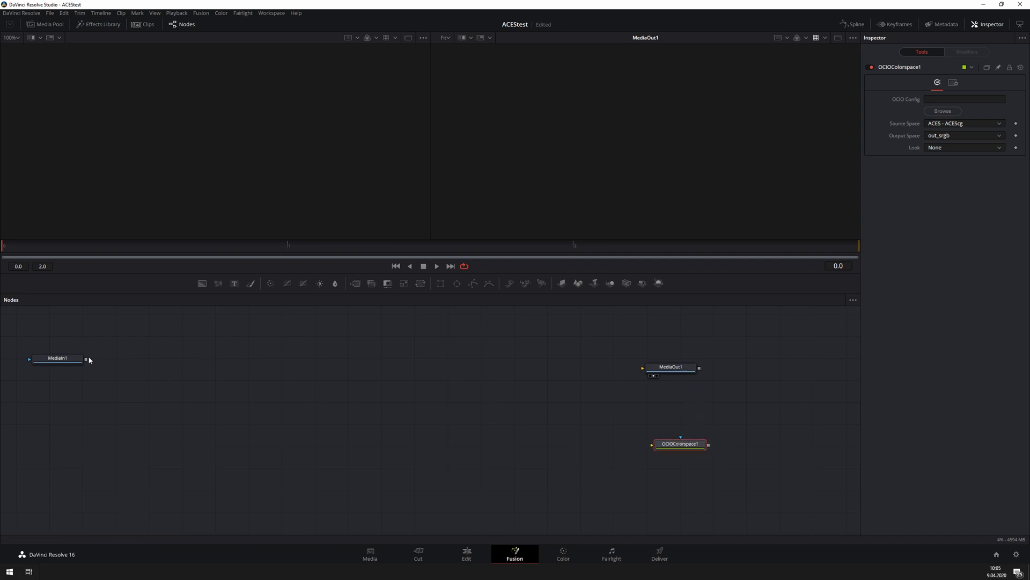
pyautogui.moveTo(89, 360); pyautogui.dragTo(672, 362)
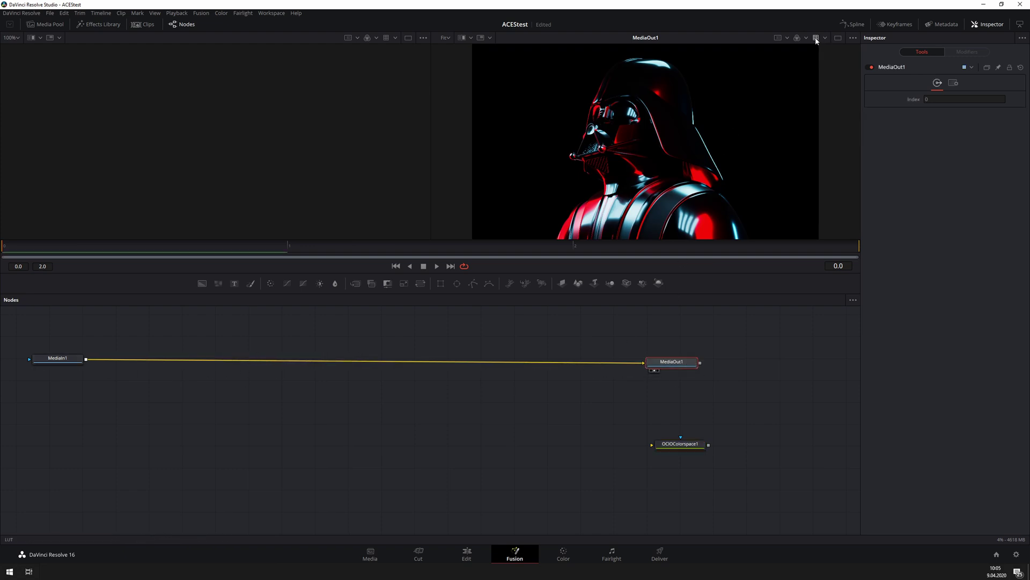
pyautogui.moveTo(682, 449); pyautogui.dragTo(651, 444)
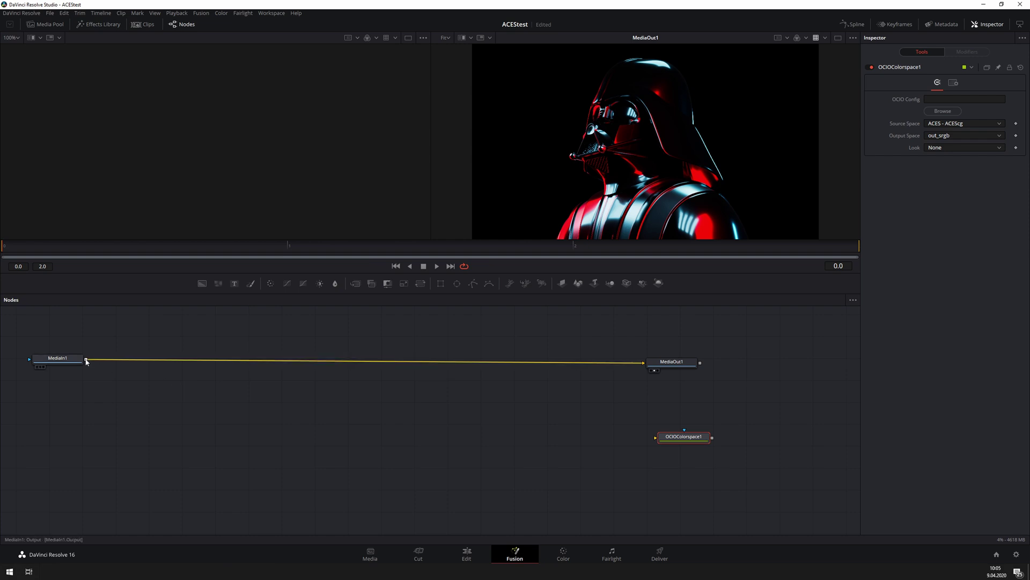
pyautogui.moveTo(86, 359); pyautogui.dragTo(689, 435)
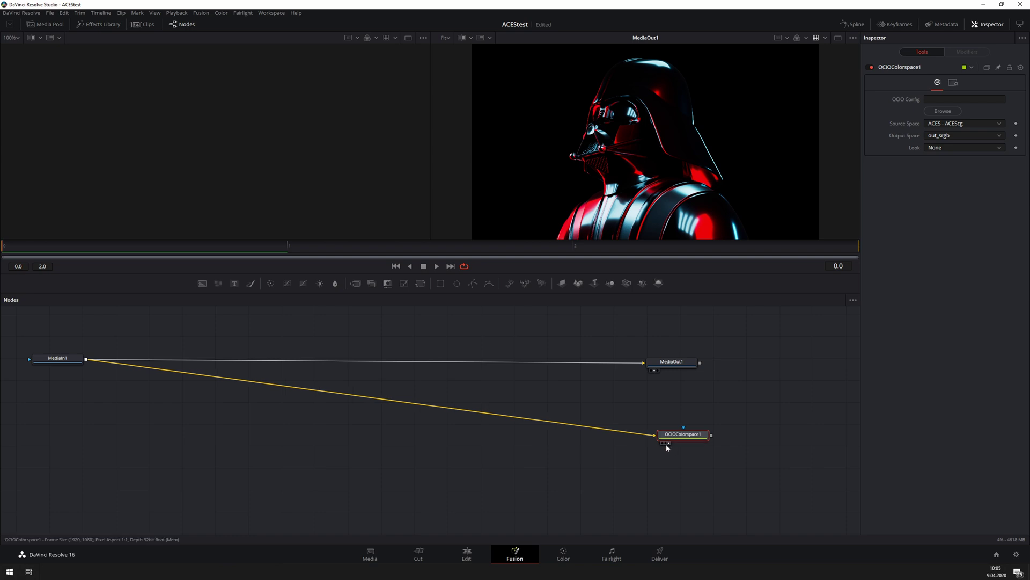
pyautogui.moveTo(667, 447)
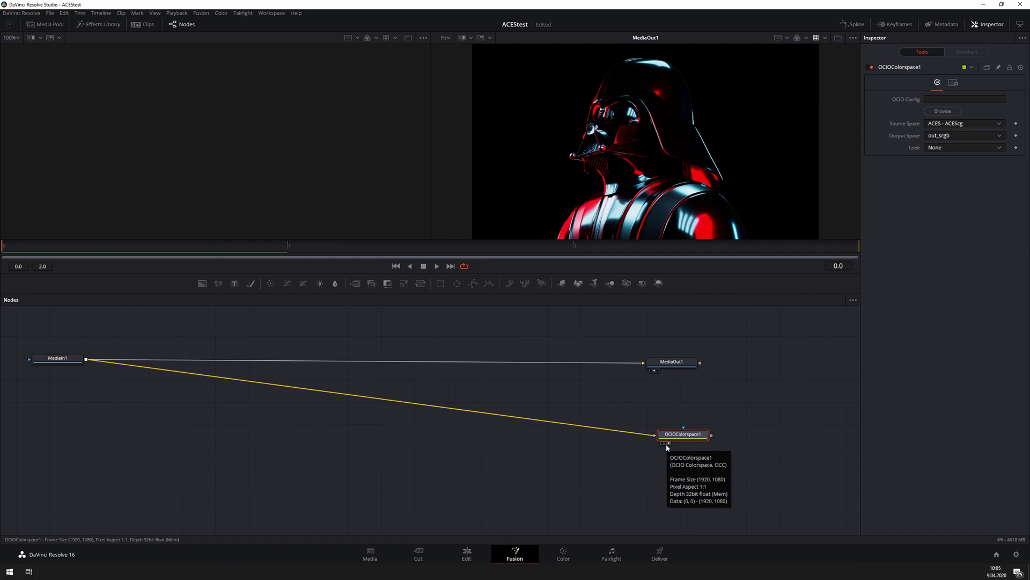
pyautogui.click(468, 557)
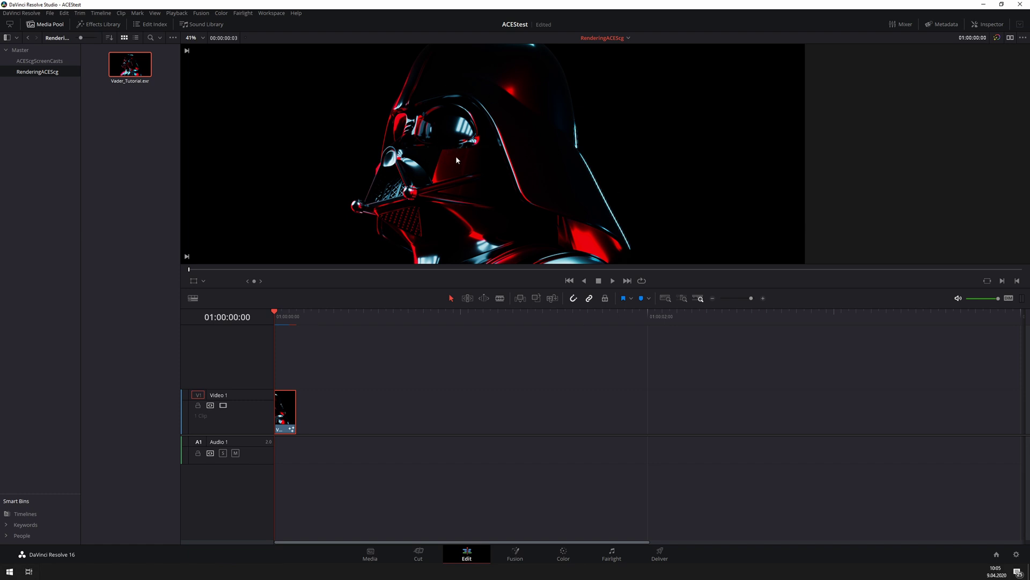
pyautogui.click(518, 557)
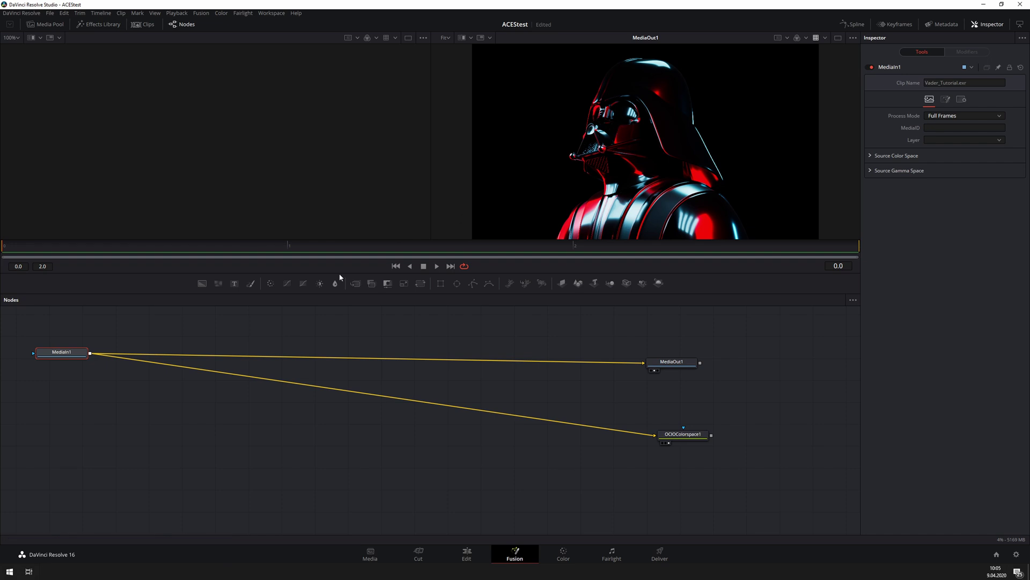
# Rearrange the graph: nudge MediaIn1 and MediaOut1, and place OCIOColorspace1 below MediaIn1.
pyautogui.moveTo(67, 354); pyautogui.dragTo(59, 346)
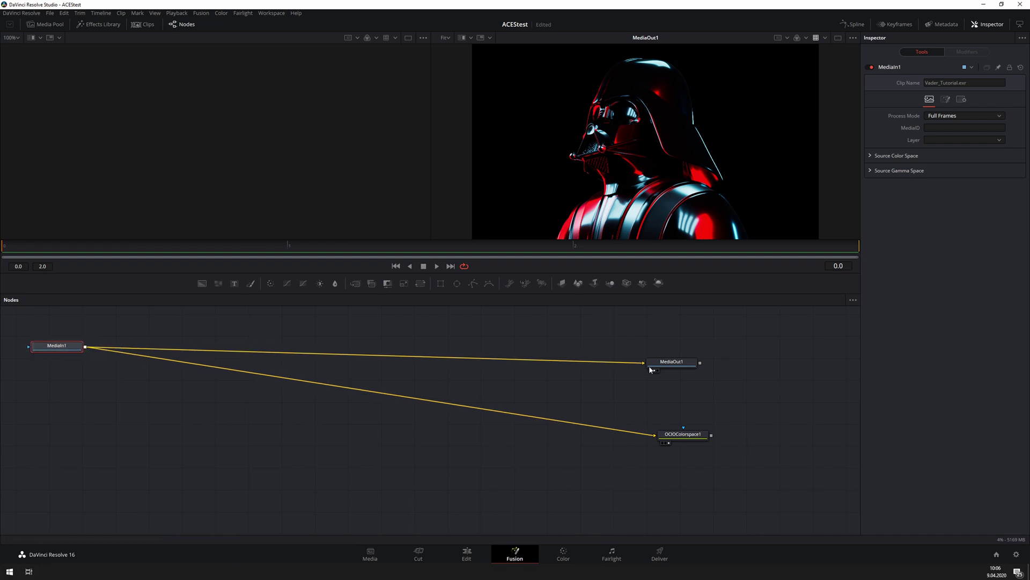
pyautogui.moveTo(650, 369); pyautogui.dragTo(679, 359)
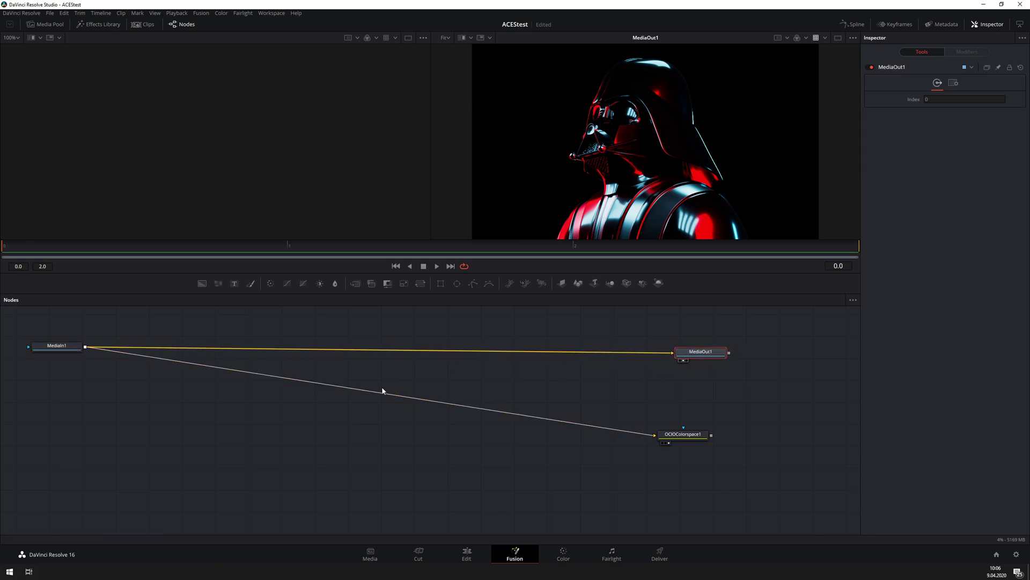
pyautogui.moveTo(683, 434); pyautogui.dragTo(703, 429)
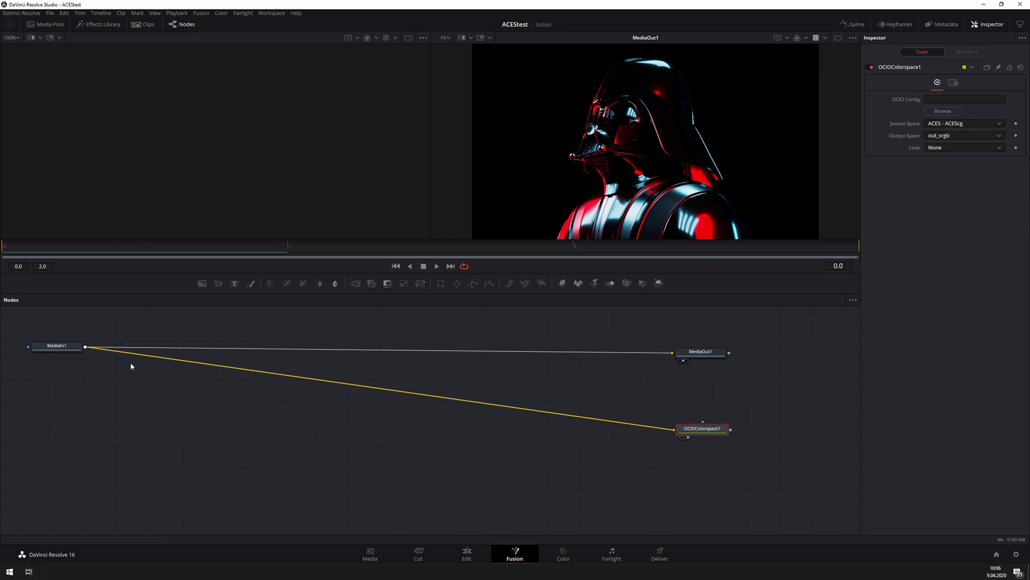
pyautogui.moveTo(711, 435); pyautogui.dragTo(181, 416)
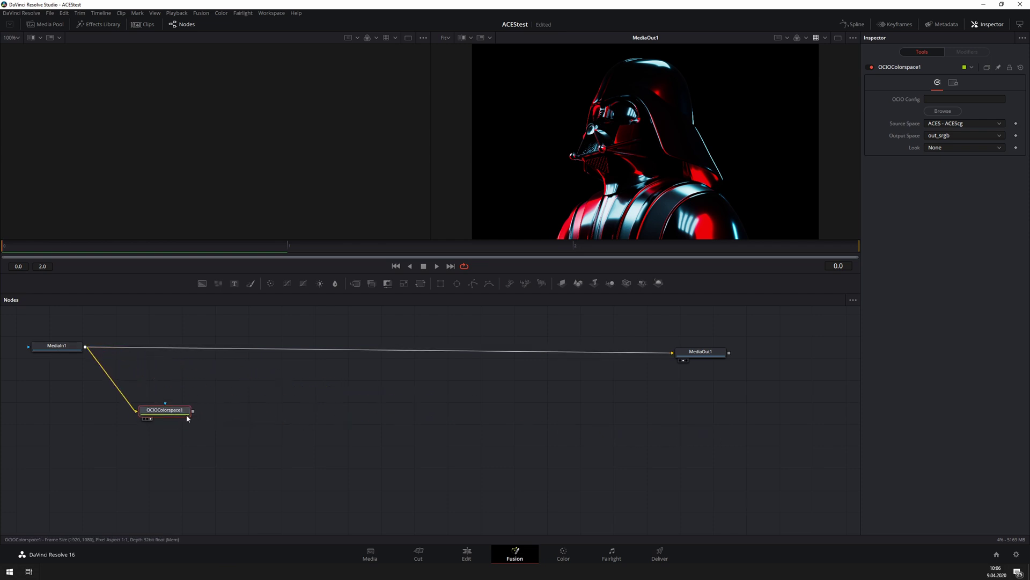
# Paste an OCIOColorspace1_1 copy, chain OCIOColorspace1 into it, and shift both nodes right.
pyautogui.hotkey('ctrl', 'v')
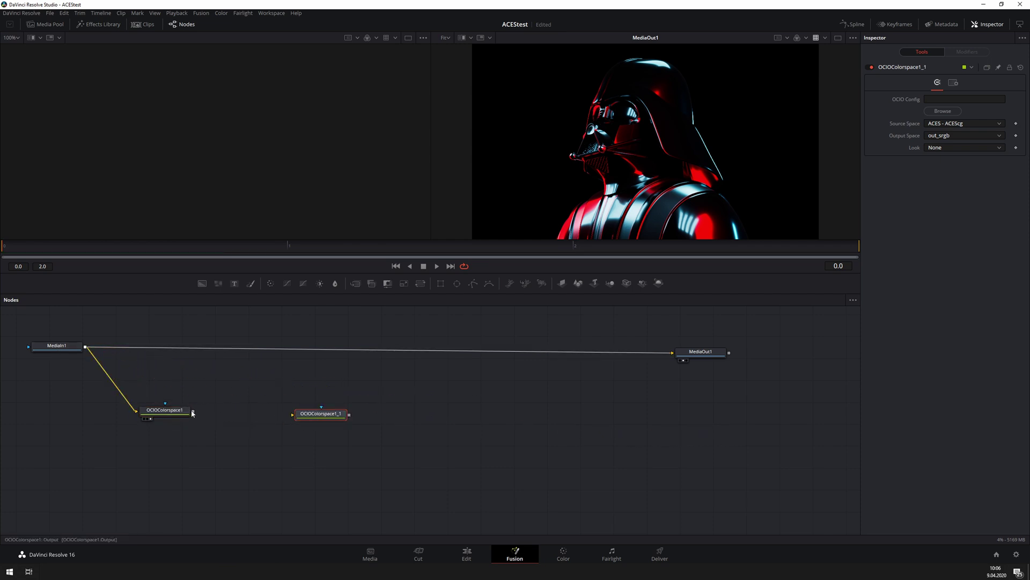
pyautogui.moveTo(324, 416); pyautogui.dragTo(328, 414)
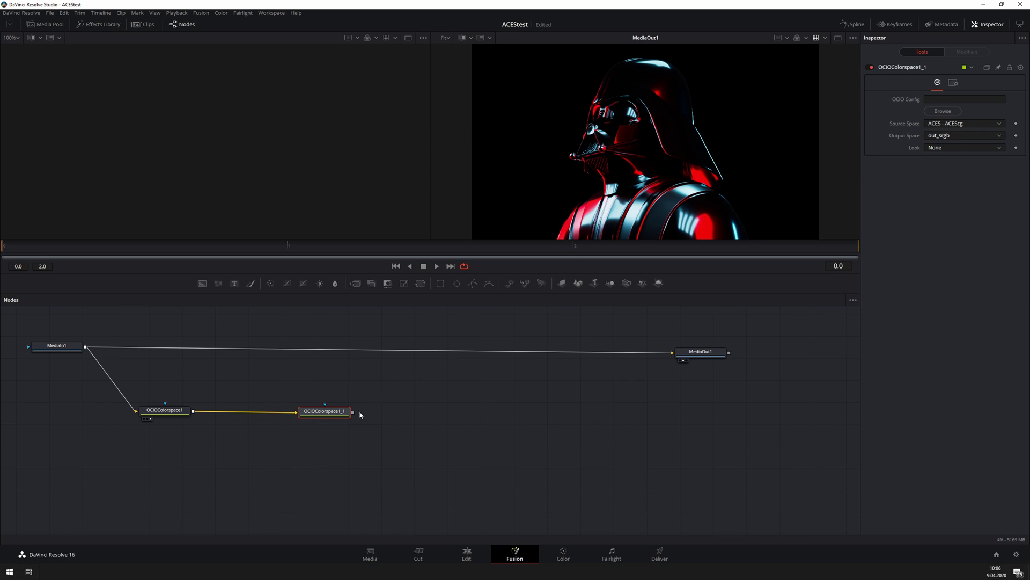
pyautogui.moveTo(353, 411)
pyautogui.mouseDown()
pyautogui.moveTo(621, 345)
pyautogui.moveTo(667, 352)
pyautogui.moveTo(370, 418)
pyautogui.mouseUp()
pyautogui.moveTo(432, 383); pyautogui.dragTo(550, 397)
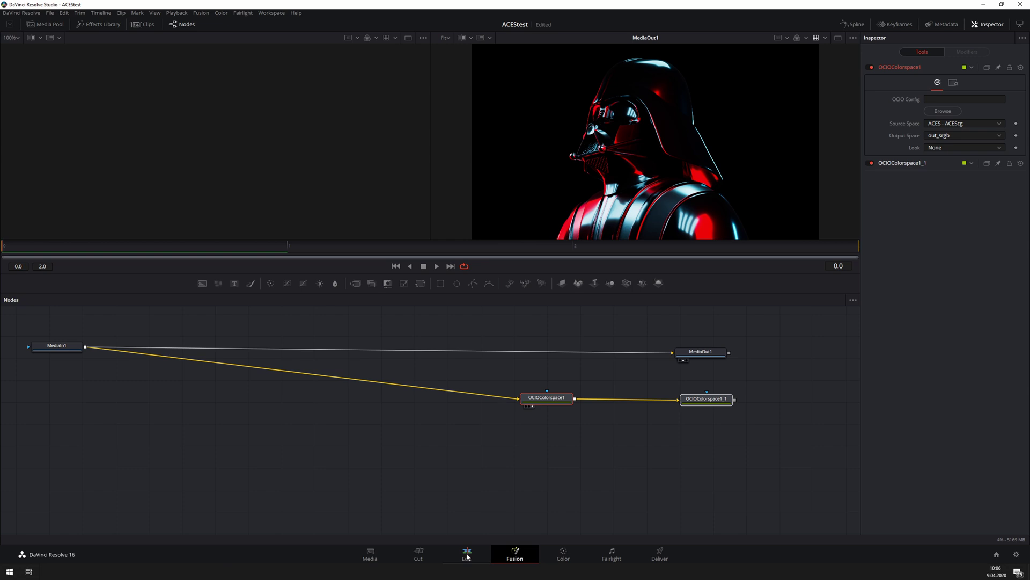
pyautogui.click(825, 38)
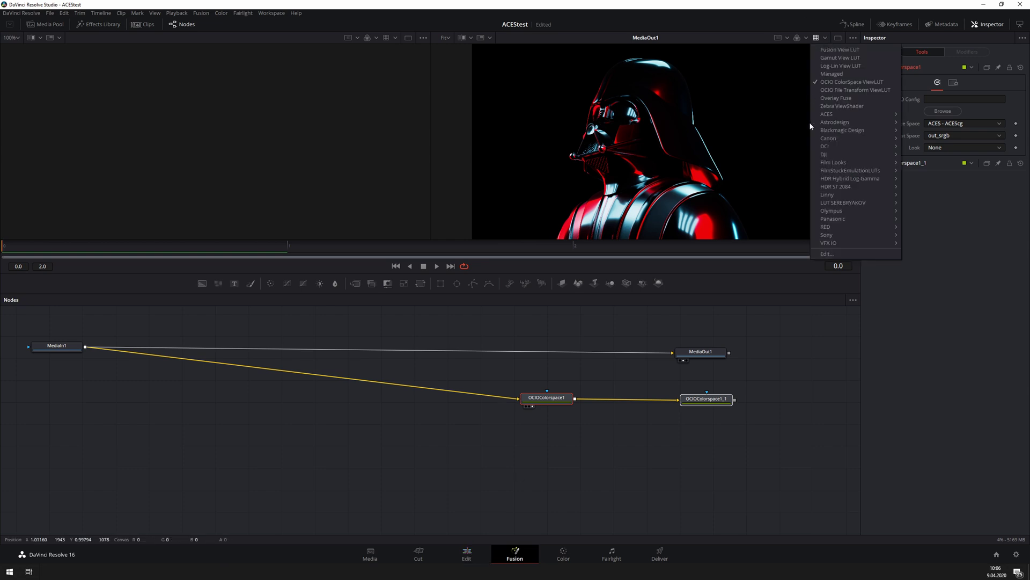
pyautogui.click(827, 254)
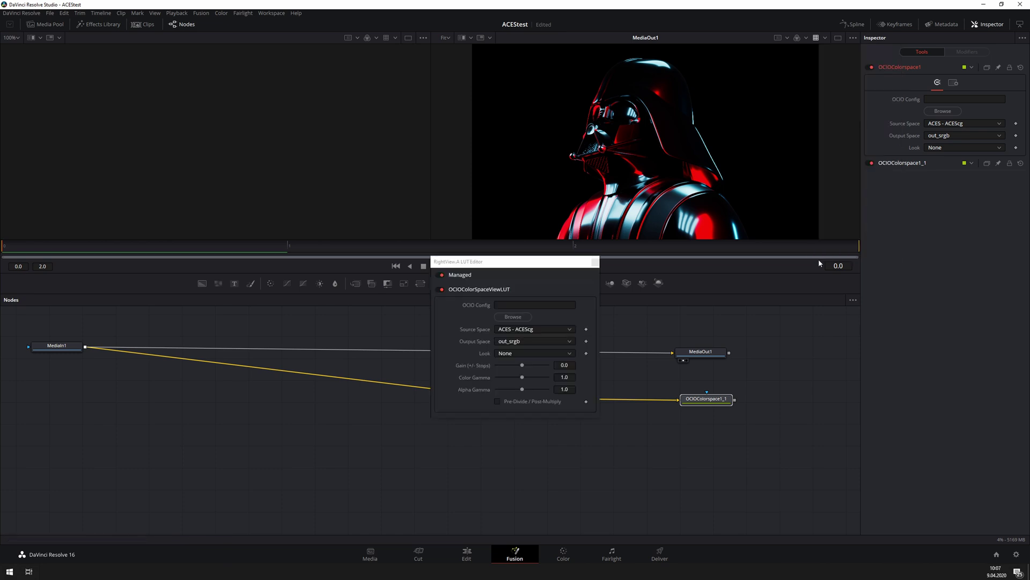
pyautogui.click(441, 274)
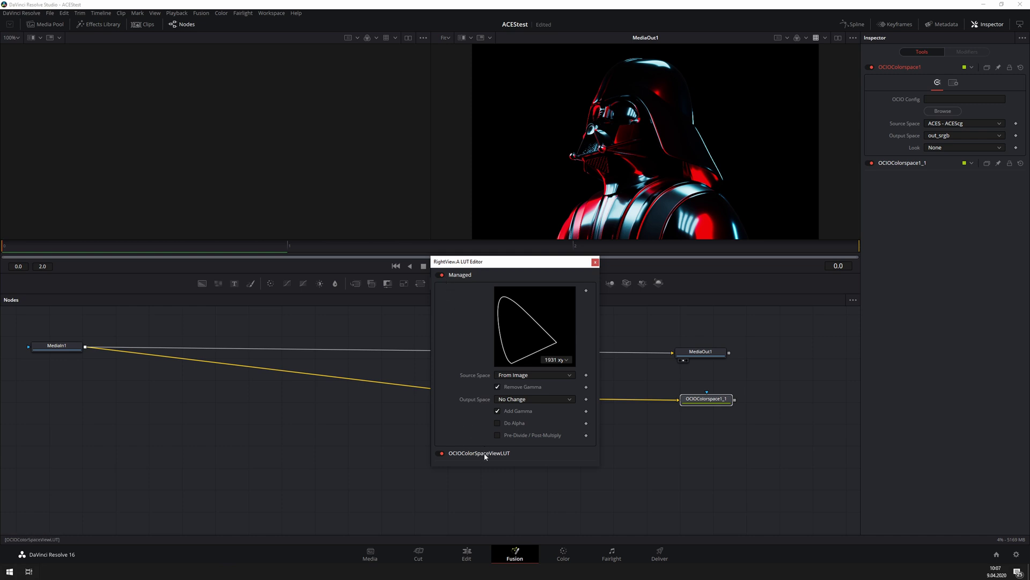
pyautogui.click(594, 262)
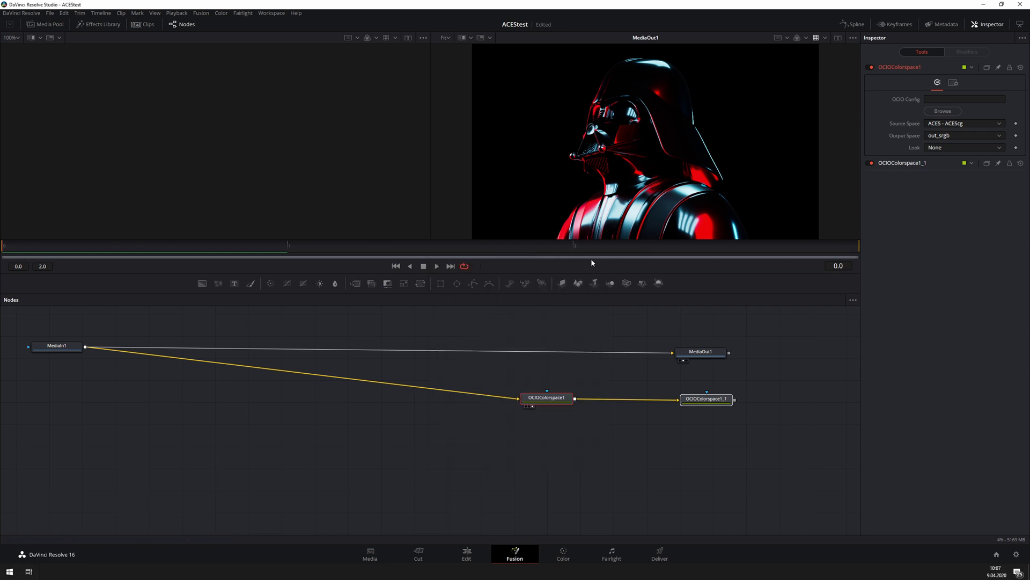
pyautogui.click(825, 38)
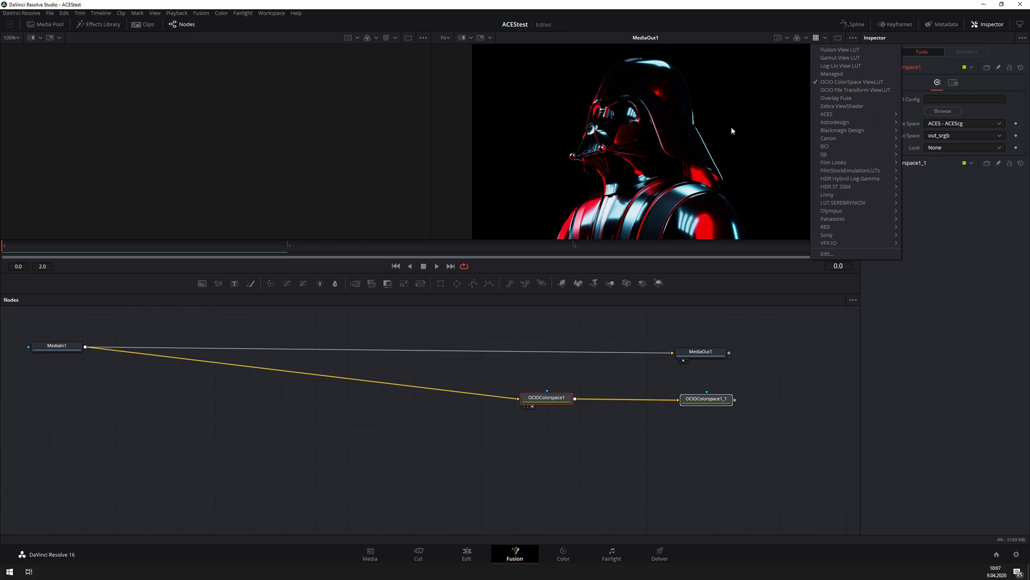
pyautogui.click(772, 360)
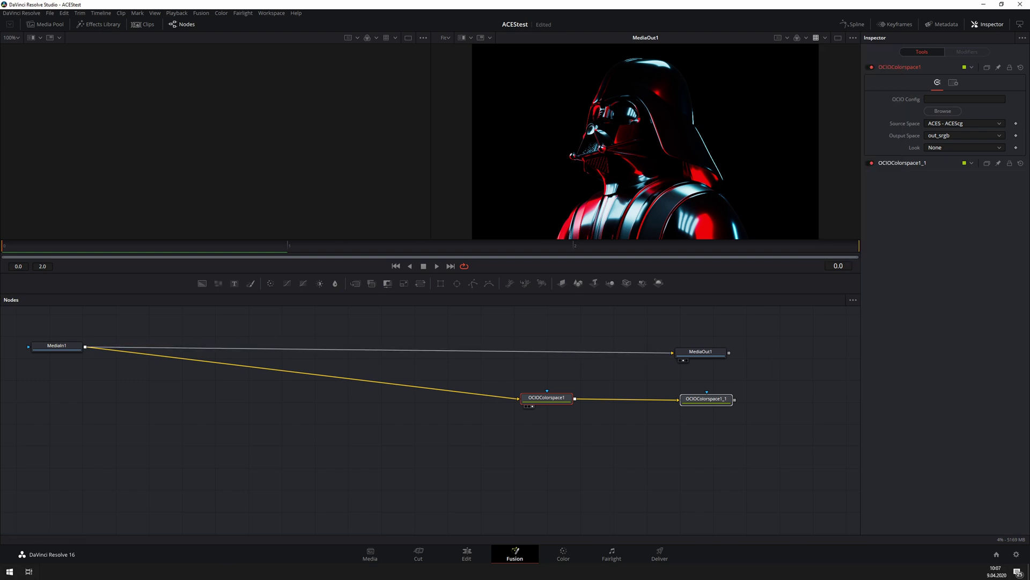